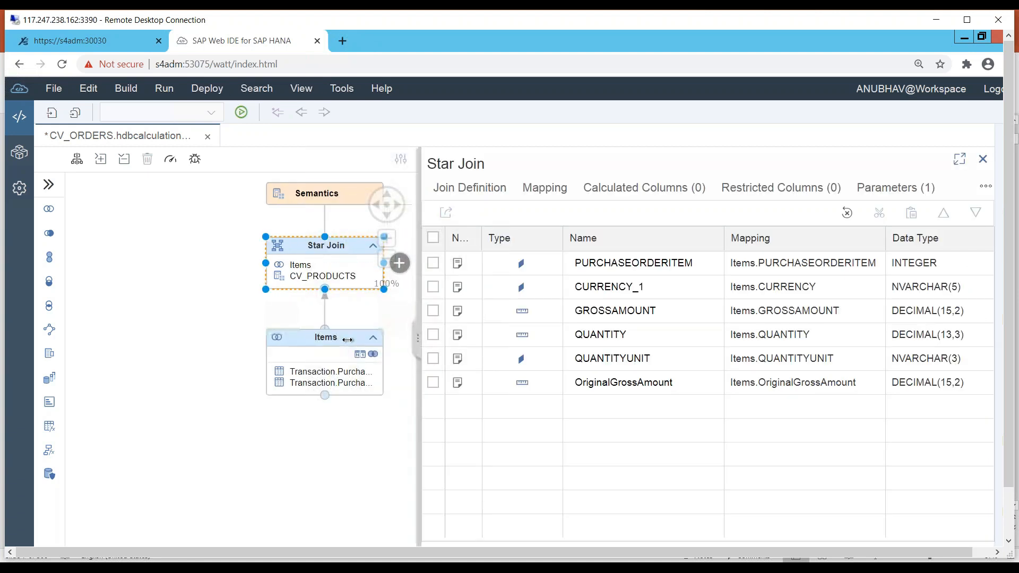
Step: Examine the Items join node's mapping between its data sources and output columns, including GROSSAMOUNT and OriginalGrossAmount
{"action": "left_click", "coordinate": [348, 336]}
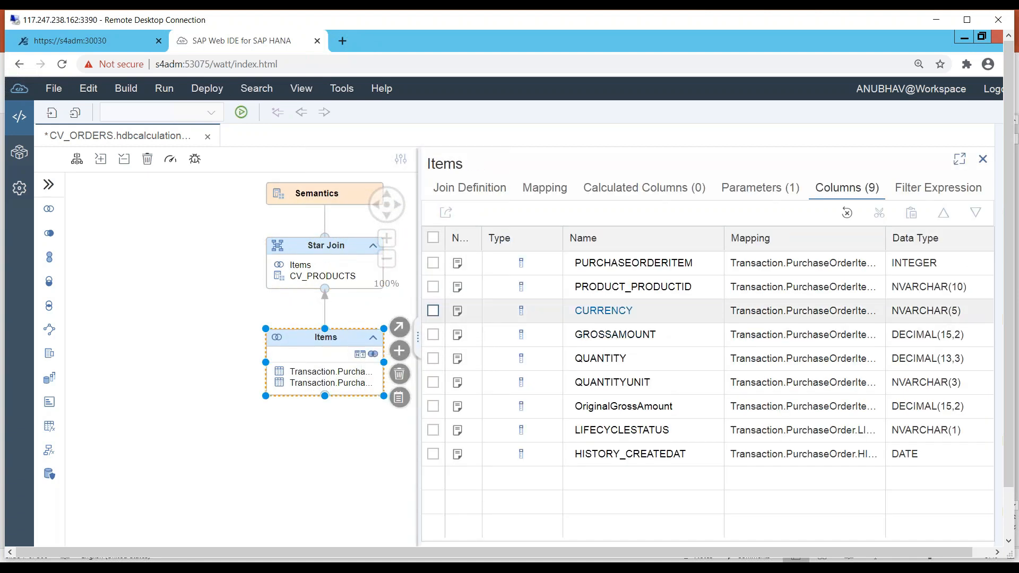
{"action": "left_click", "coordinate": [543, 186]}
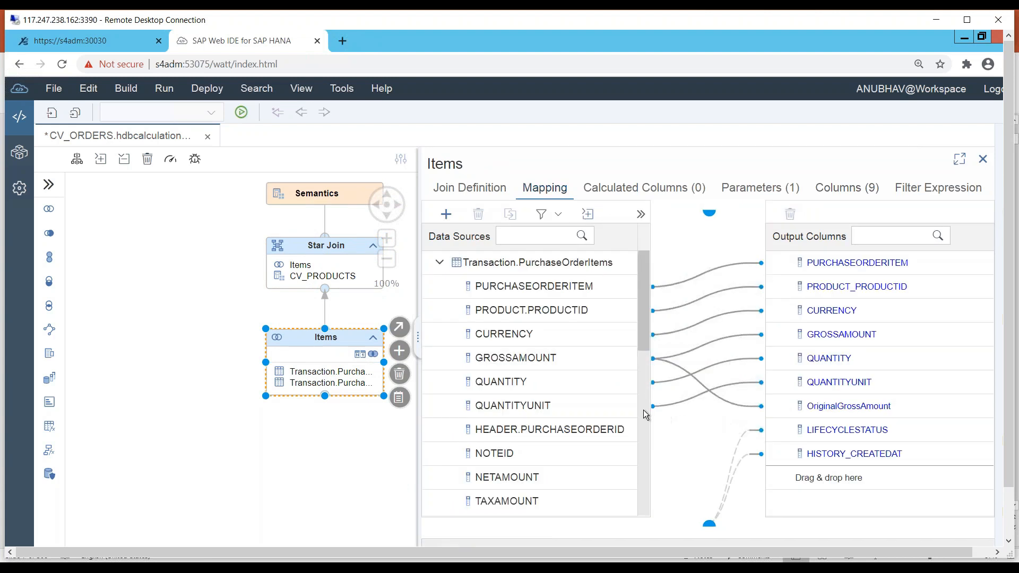
{"action": "scroll", "coordinate": [633, 416], "scroll_direction": "down", "scroll_amount": 10}
{"action": "scroll", "coordinate": [632, 415], "scroll_direction": "down", "scroll_amount": 3}
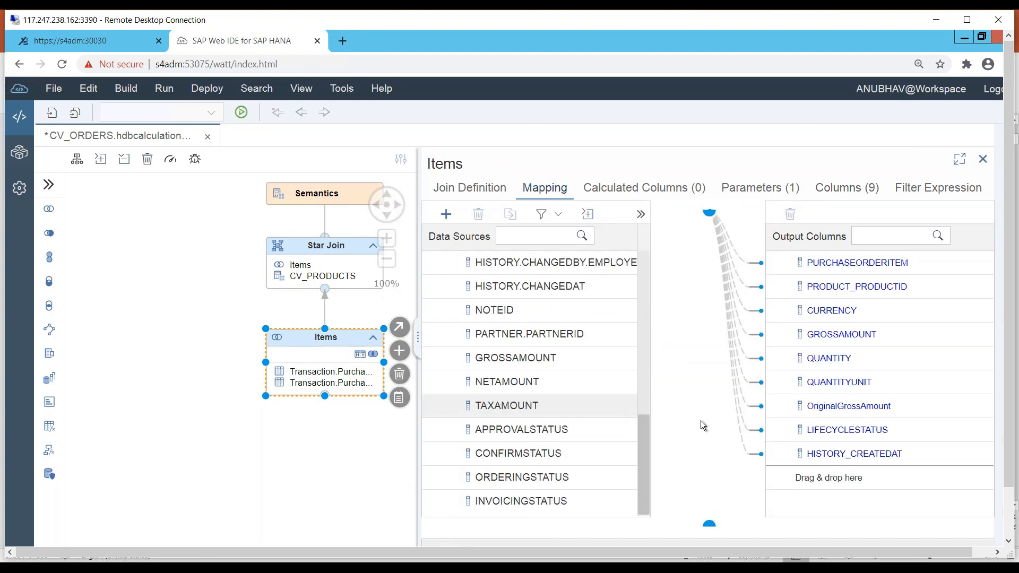
{"action": "left_click", "coordinate": [819, 413]}
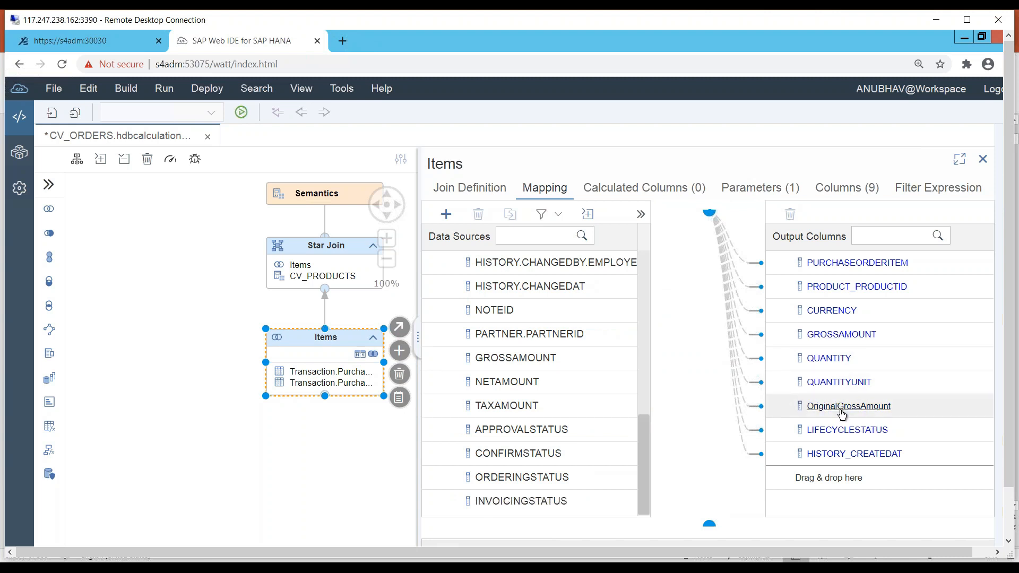
{"action": "left_click", "coordinate": [842, 337]}
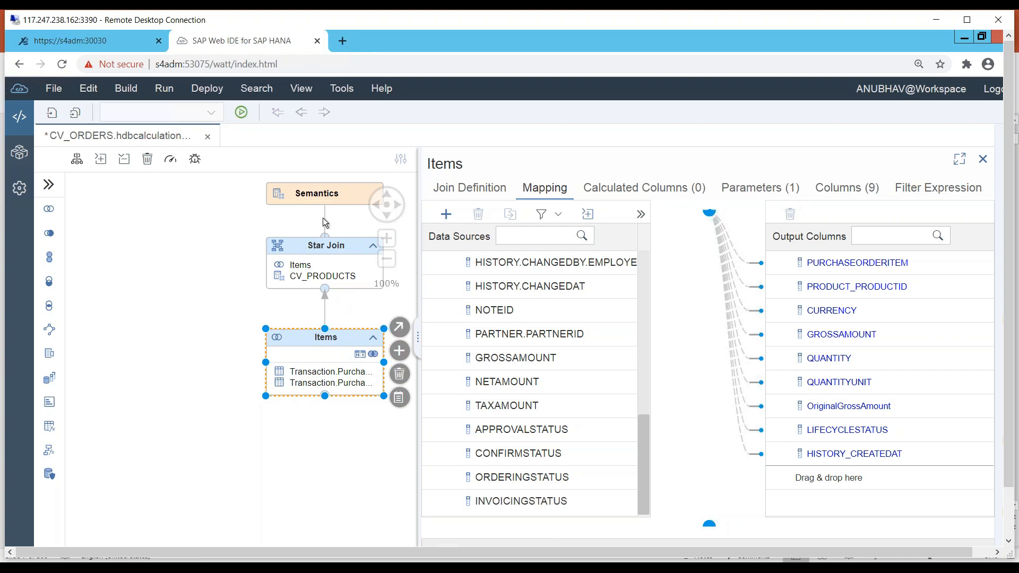
Step: Open the semantics assignment for the GROSSAMOUNT column of the Semantics node and show the remote session full screen
{"action": "left_click", "coordinate": [337, 195]}
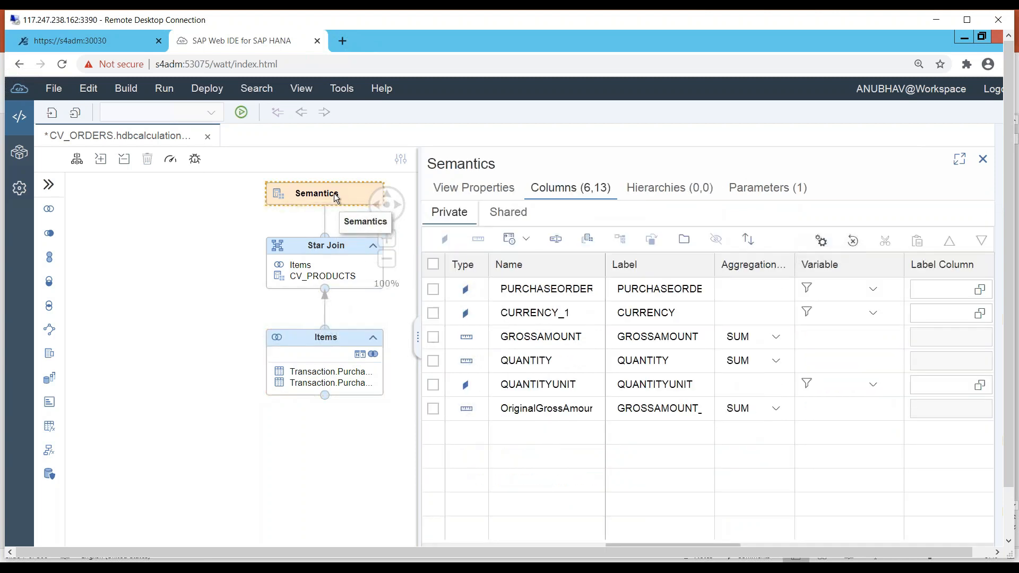
{"action": "left_click", "coordinate": [433, 338]}
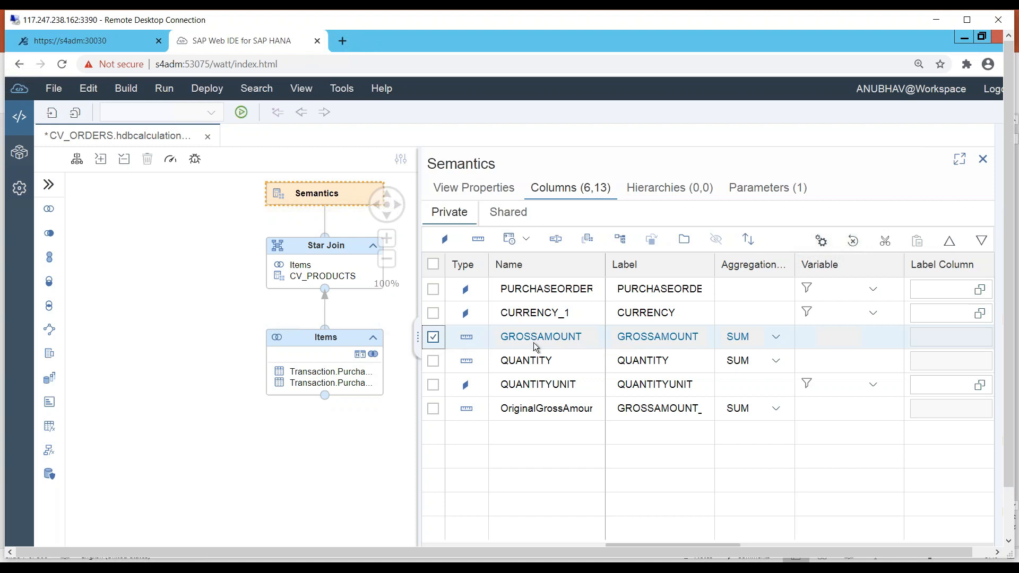
{"action": "left_click", "coordinate": [522, 239]}
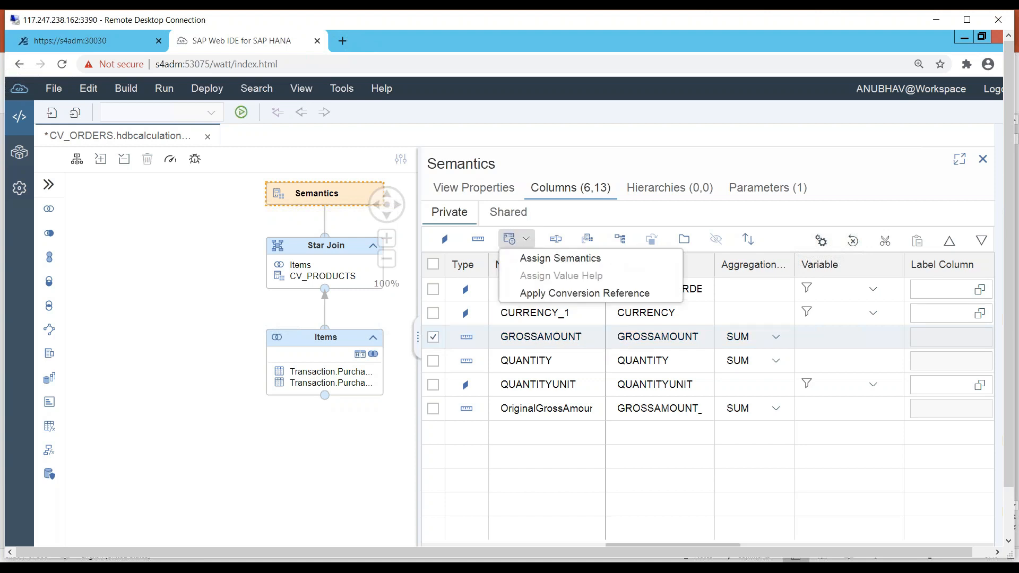
{"action": "left_click", "coordinate": [538, 260]}
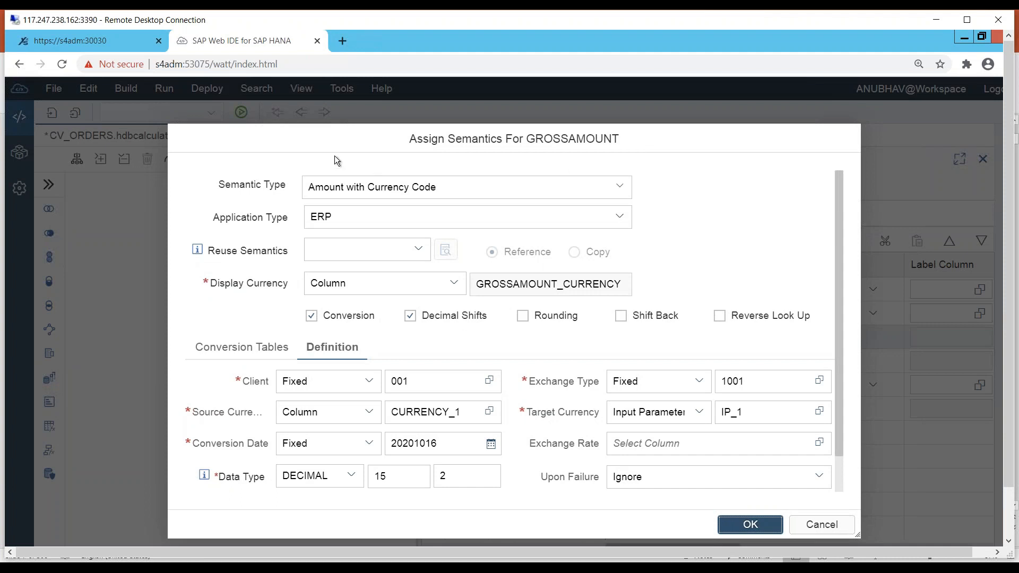
{"action": "double_click", "coordinate": [277, 21]}
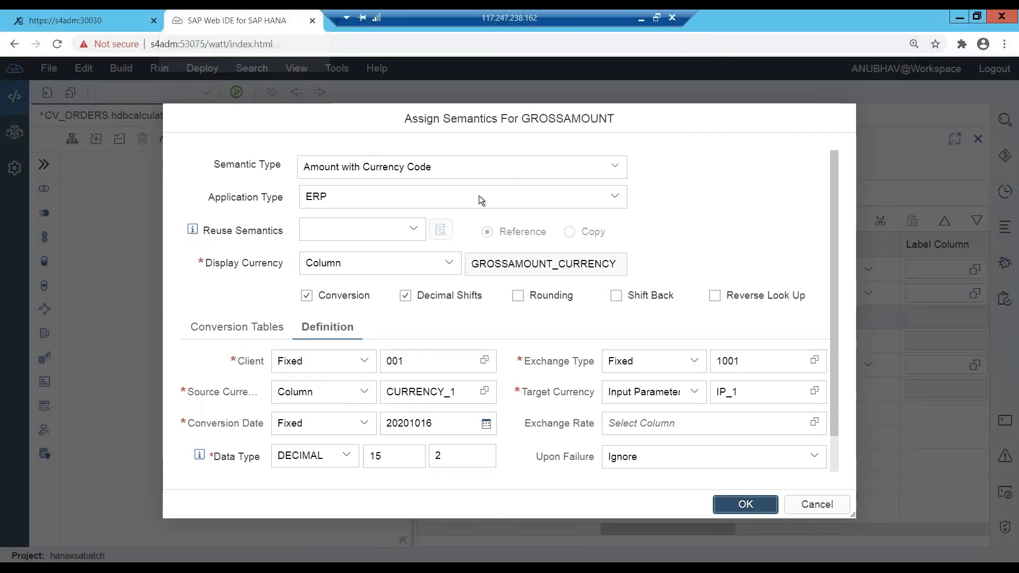
Step: Turn off Conversion and Decimal Shifts for GROSSAMOUNT, and enable Conversion again
{"action": "left_click", "coordinate": [309, 295]}
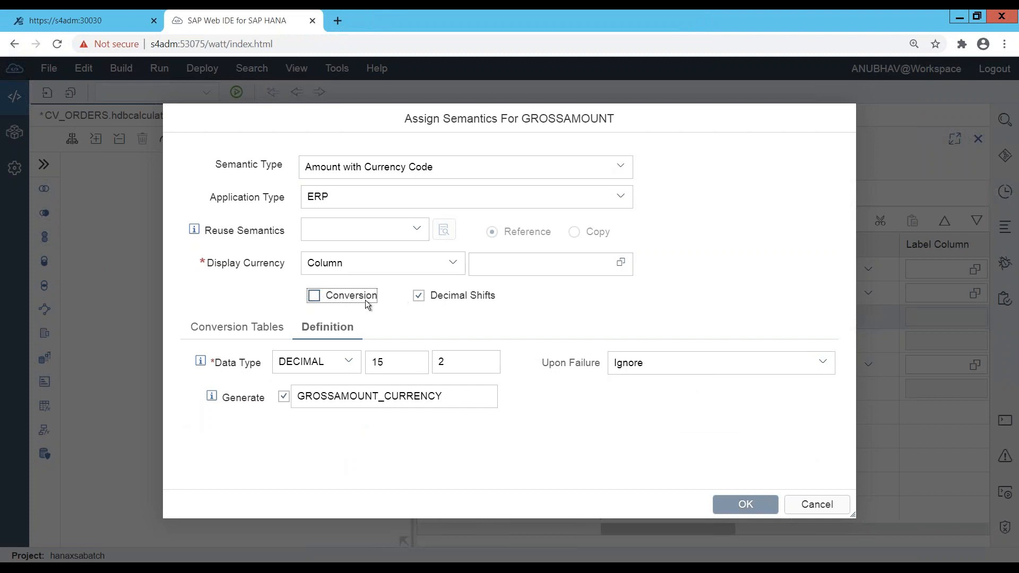
{"action": "left_click", "coordinate": [417, 300]}
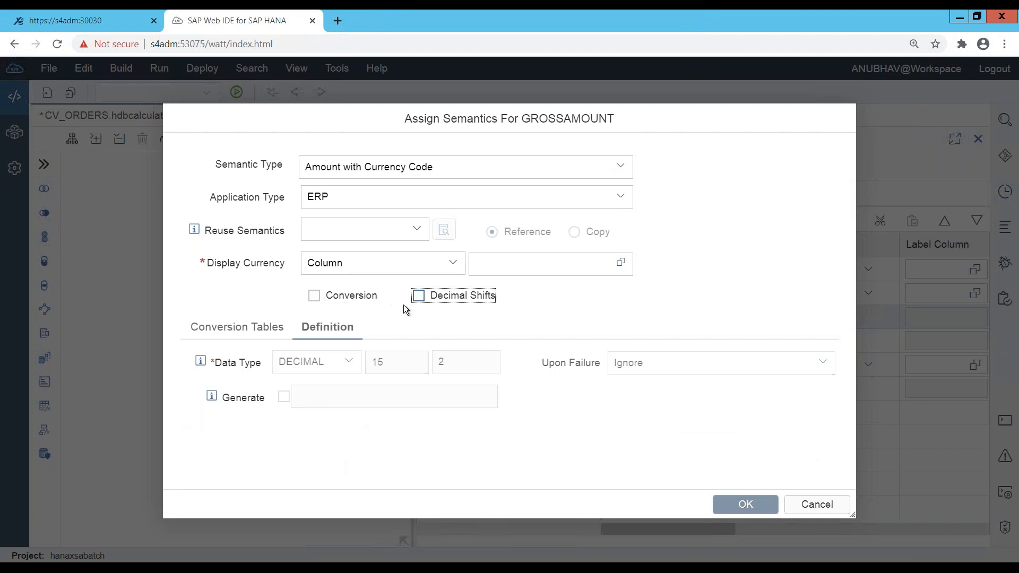
{"action": "left_click", "coordinate": [313, 297]}
Step: Review the conversion tables used for GROSSAMOUNT and return to the conversion definition
{"action": "left_click", "coordinate": [266, 330]}
{"action": "scroll", "coordinate": [269, 347], "scroll_direction": "down", "scroll_amount": 2}
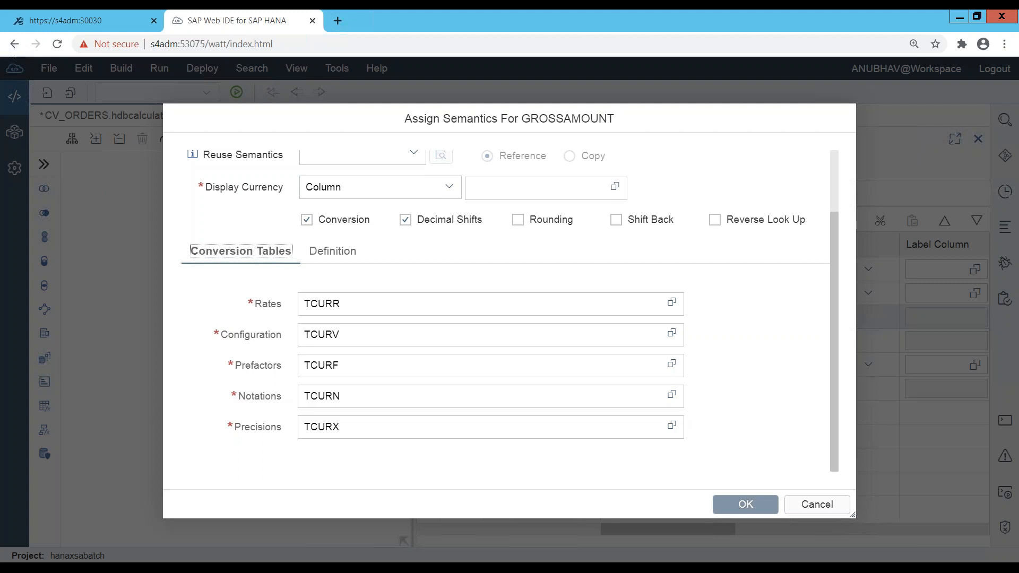
{"action": "left_click", "coordinate": [333, 251]}
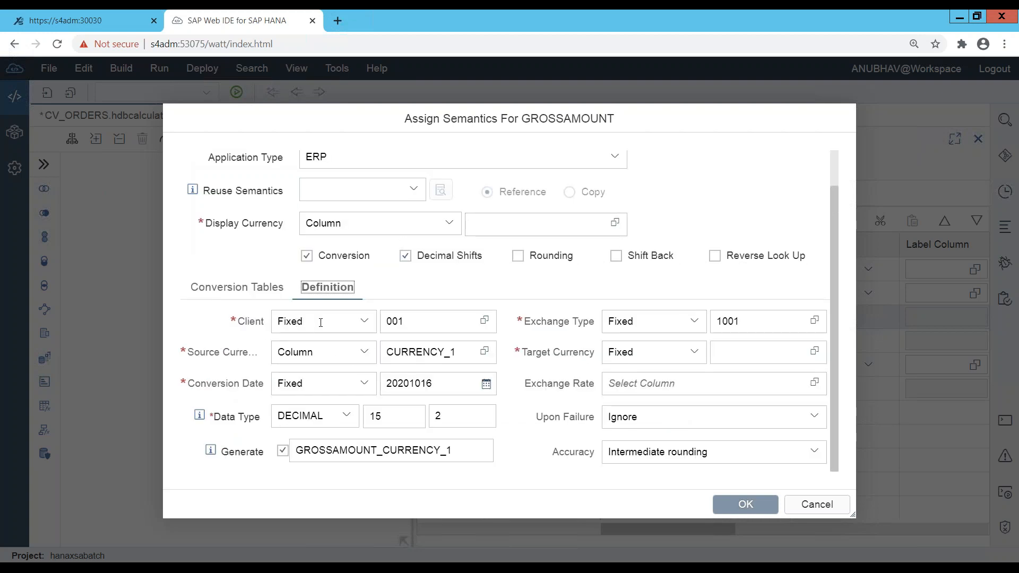
Step: Select the CURRENCY_1 column as the source currency of the conversion
{"action": "left_click", "coordinate": [403, 322]}
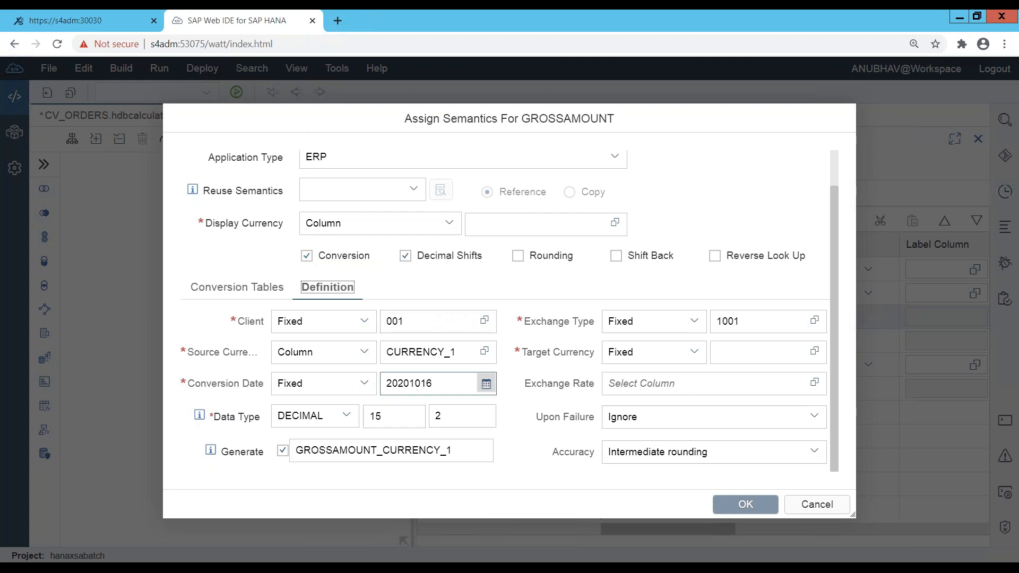
{"action": "left_click", "coordinate": [484, 352]}
{"action": "left_click", "coordinate": [477, 314]}
{"action": "scroll", "coordinate": [476, 314], "scroll_direction": "down", "scroll_amount": 5}
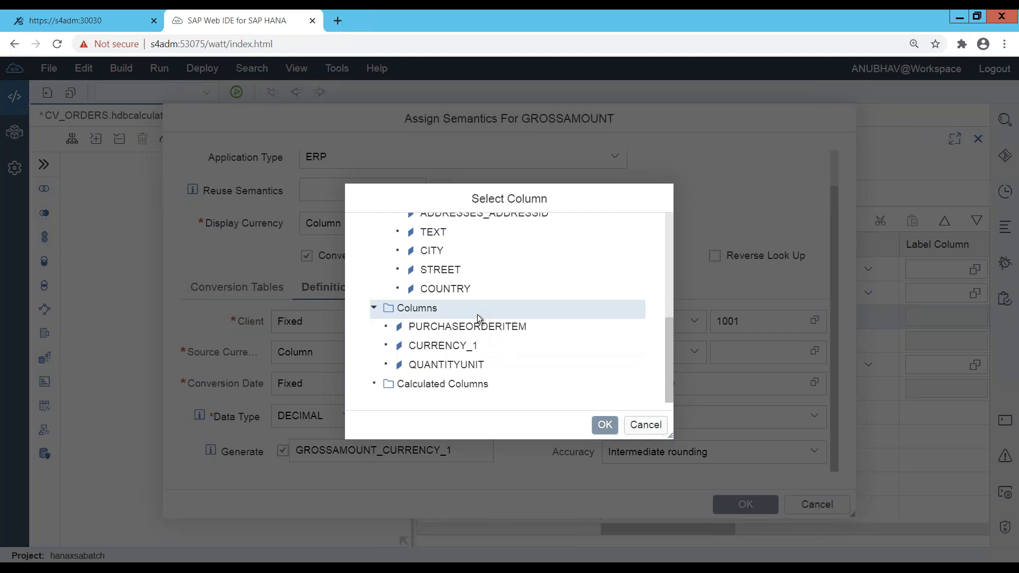
{"action": "left_click", "coordinate": [443, 348]}
{"action": "left_click", "coordinate": [604, 424]}
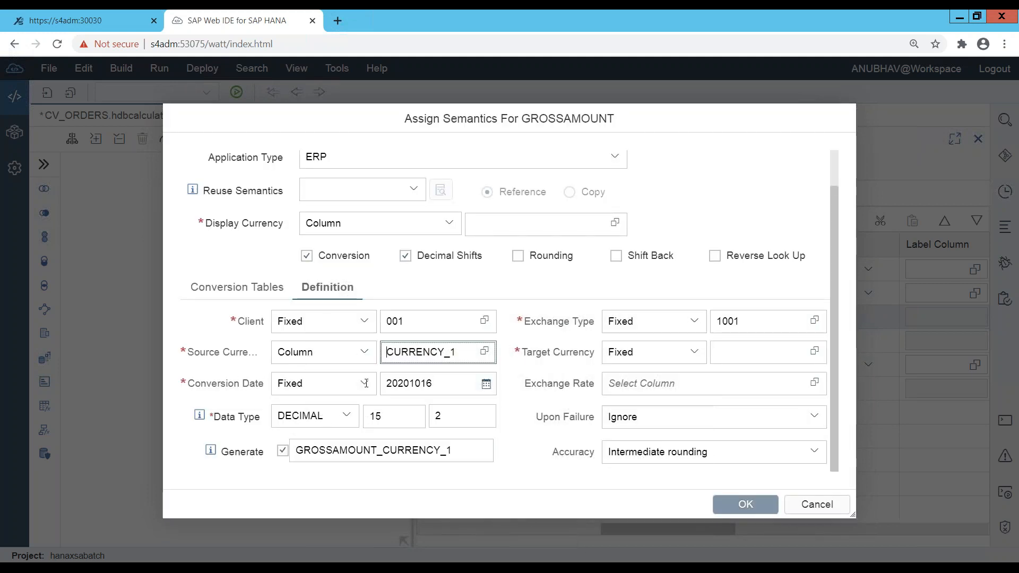
Step: Try to take the conversion date from a column instead of a fixed date
{"action": "left_click", "coordinate": [486, 383]}
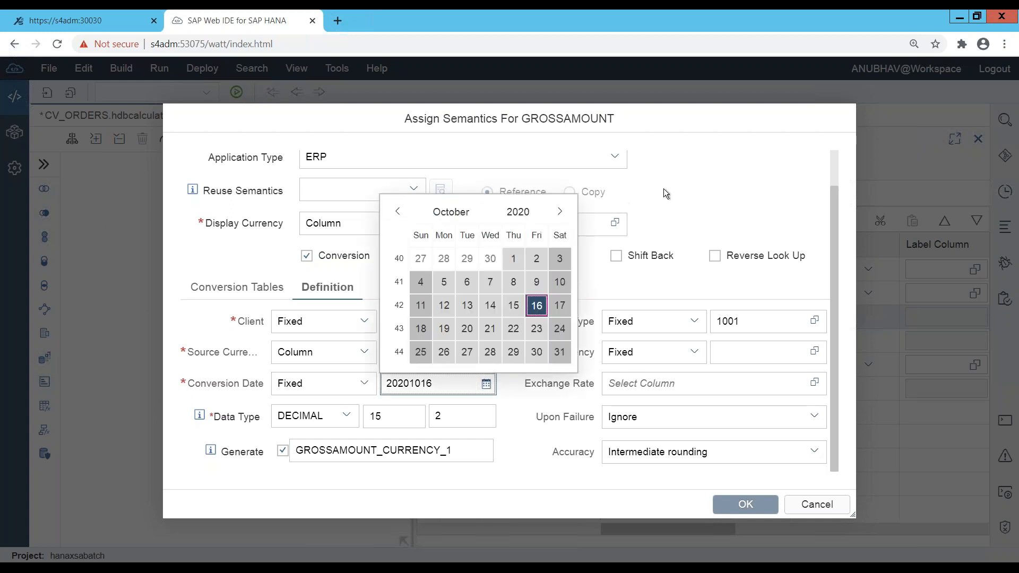
{"action": "left_click", "coordinate": [658, 205]}
{"action": "left_click", "coordinate": [361, 383]}
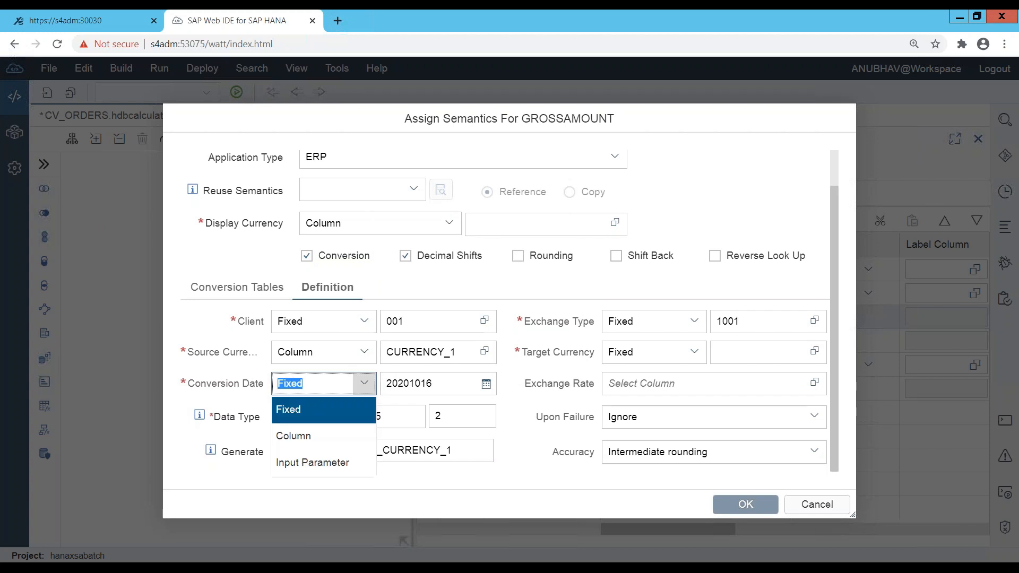
{"action": "left_click", "coordinate": [314, 439]}
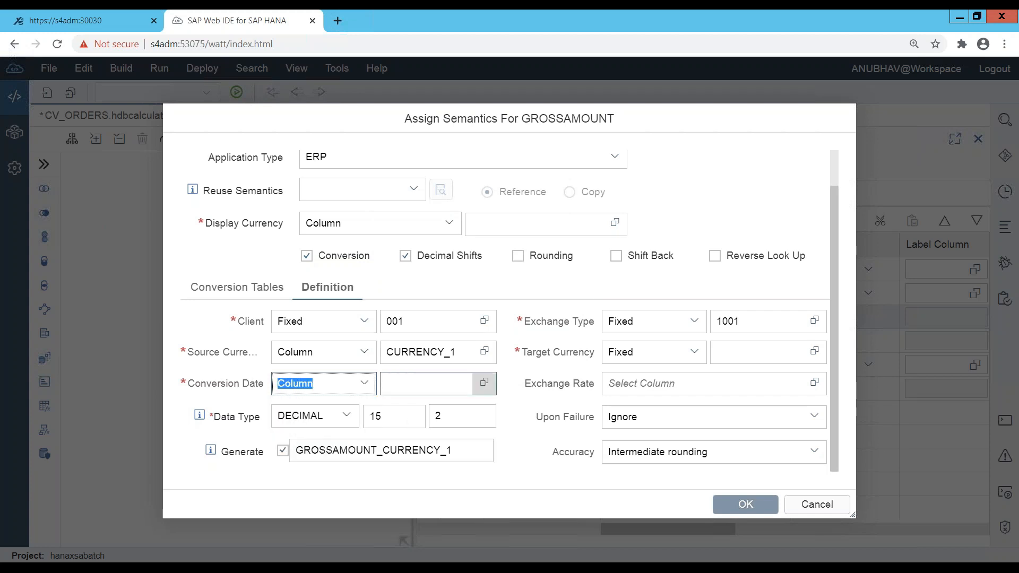
{"action": "left_click", "coordinate": [484, 383]}
{"action": "scroll", "coordinate": [457, 326], "scroll_direction": "down", "scroll_amount": 5}
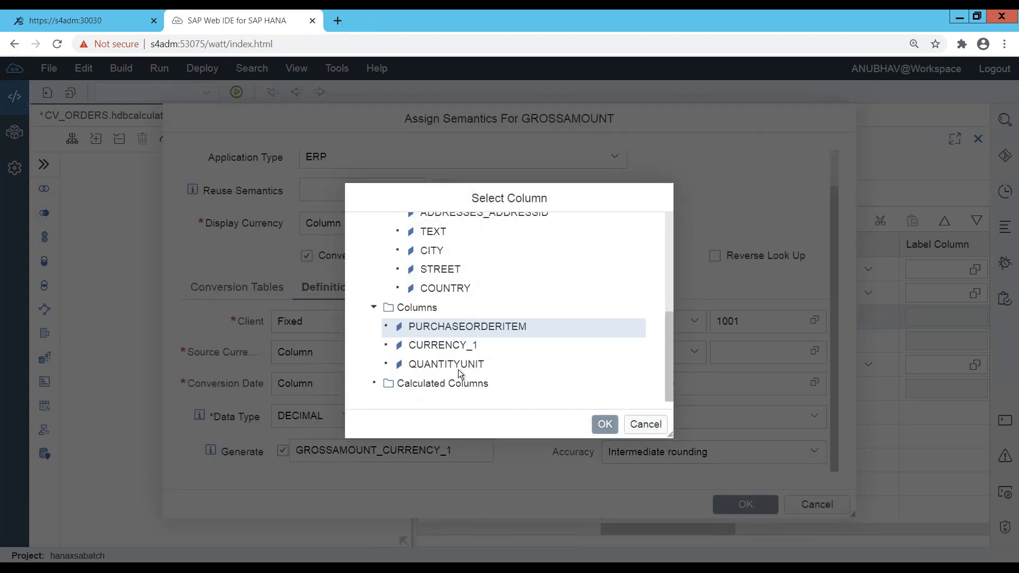
{"action": "left_click", "coordinate": [646, 424]}
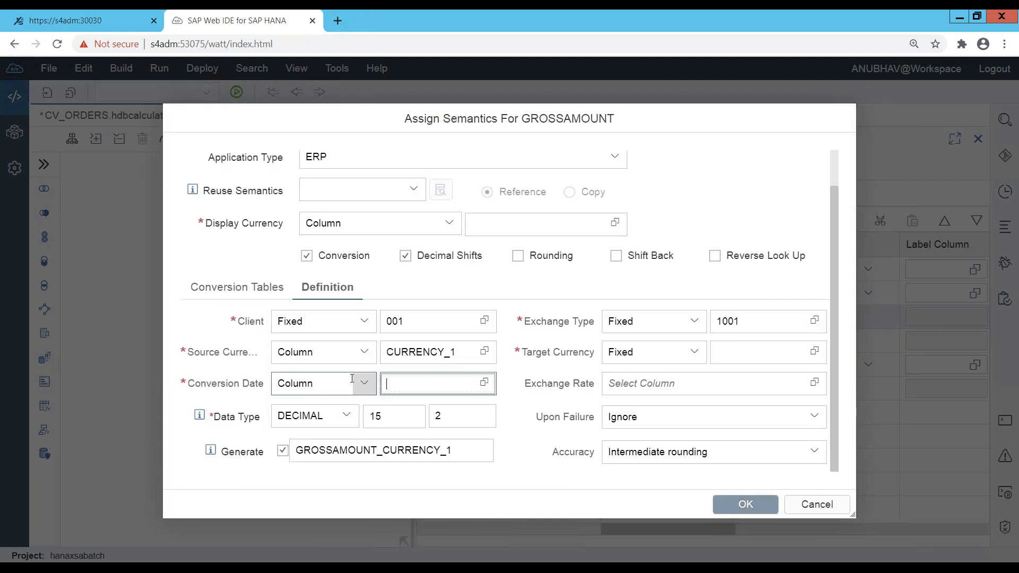
Step: Set the conversion date to the fixed date 20201016
{"action": "left_click", "coordinate": [364, 382]}
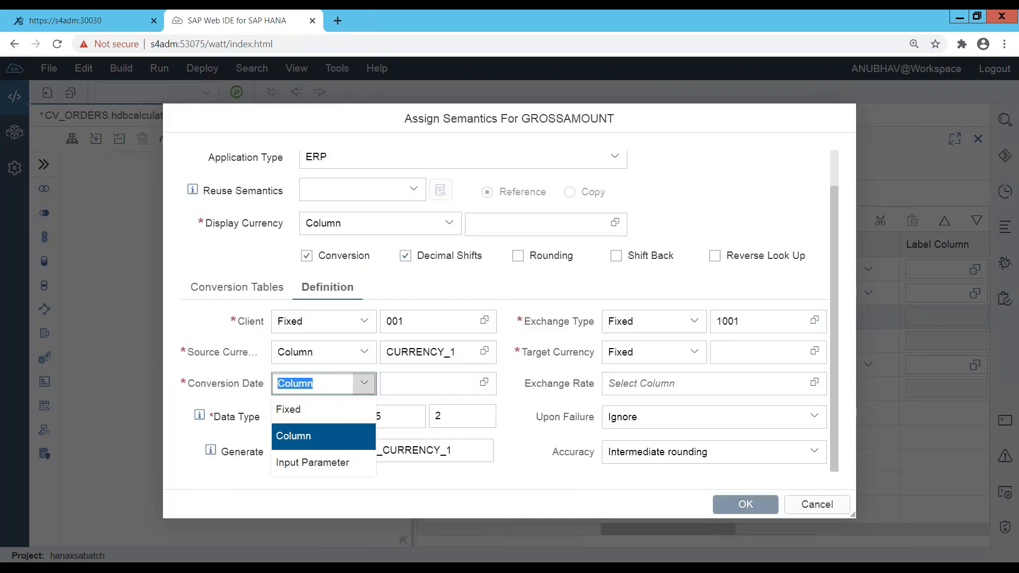
{"action": "left_click", "coordinate": [344, 419]}
{"action": "left_click", "coordinate": [485, 384]}
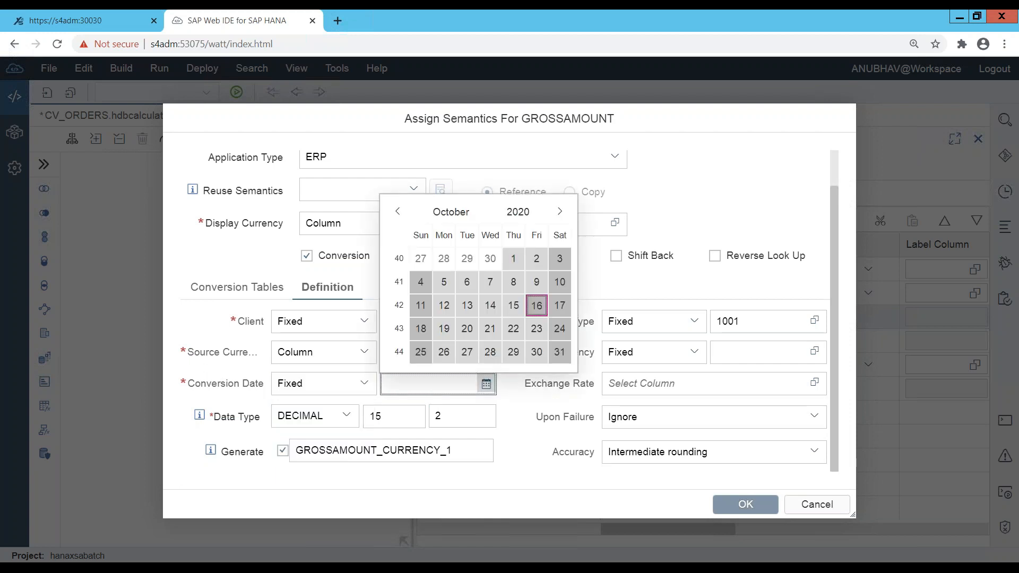
{"action": "left_click", "coordinate": [536, 305]}
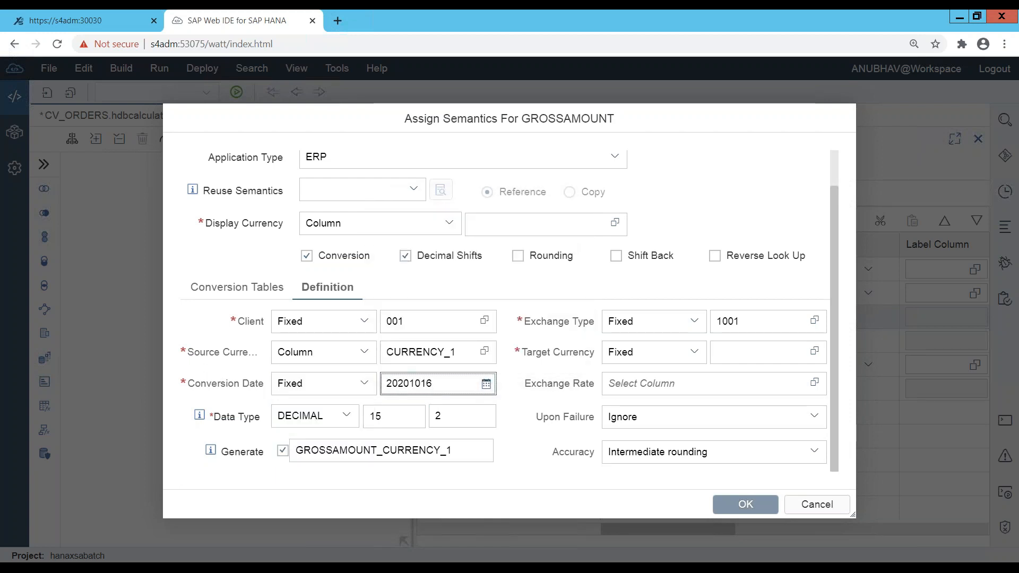
{"action": "left_click", "coordinate": [379, 452]}
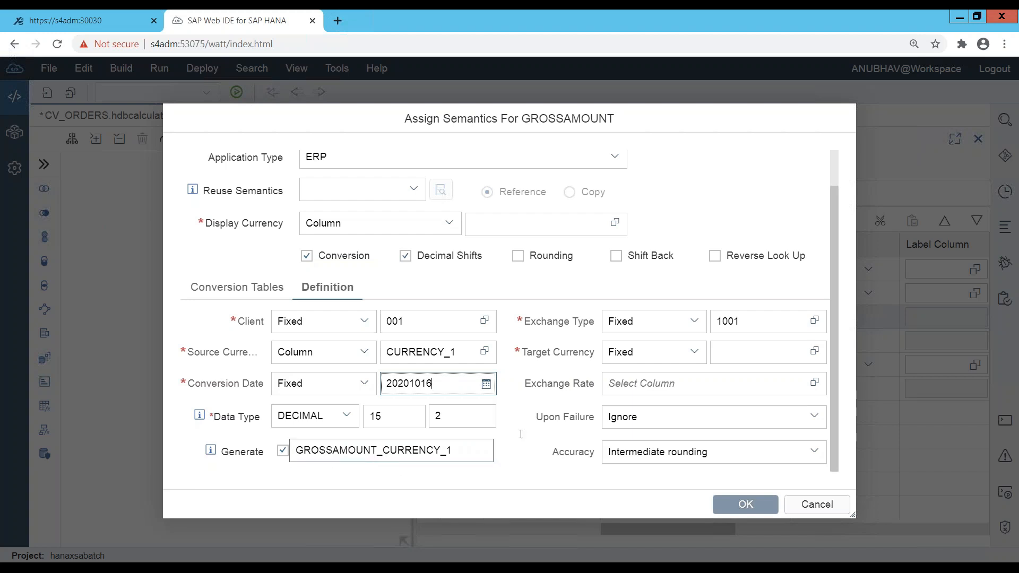
Step: Browse the available exchange types and their descriptions without choosing a different one
{"action": "left_click", "coordinate": [814, 320]}
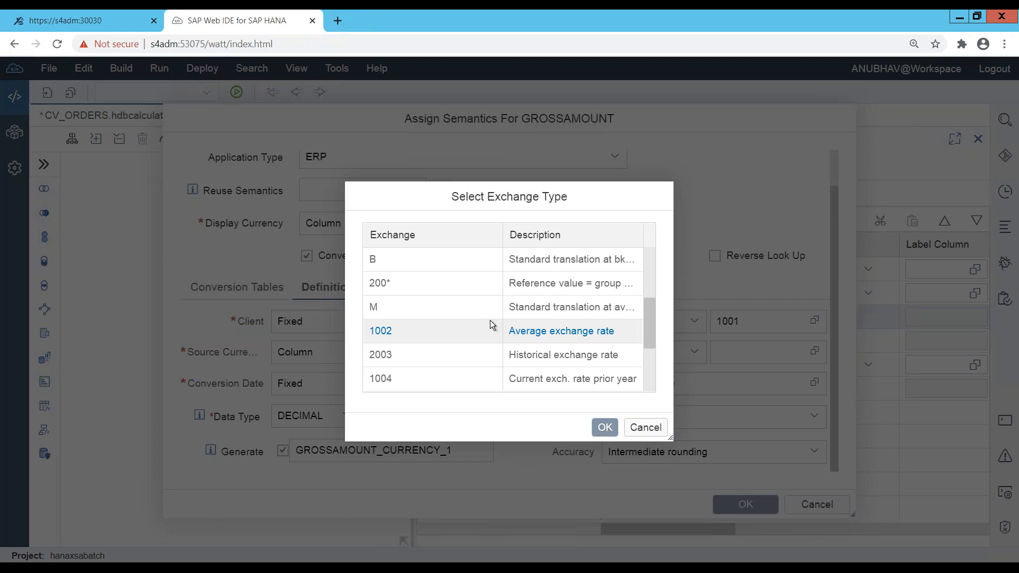
{"action": "scroll", "coordinate": [489, 326], "scroll_direction": "down", "scroll_amount": 3}
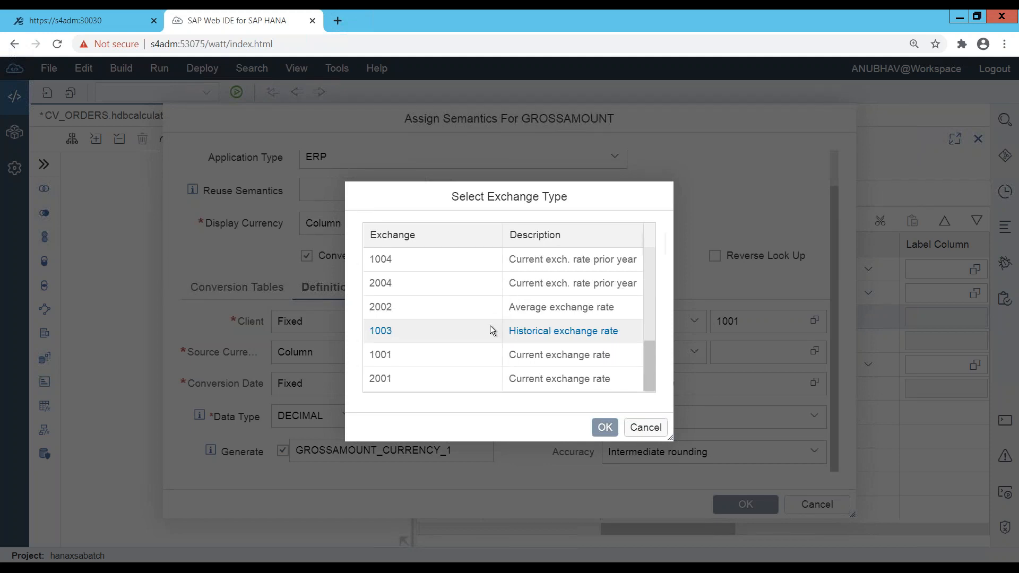
{"action": "scroll", "coordinate": [489, 325], "scroll_direction": "up", "scroll_amount": 5}
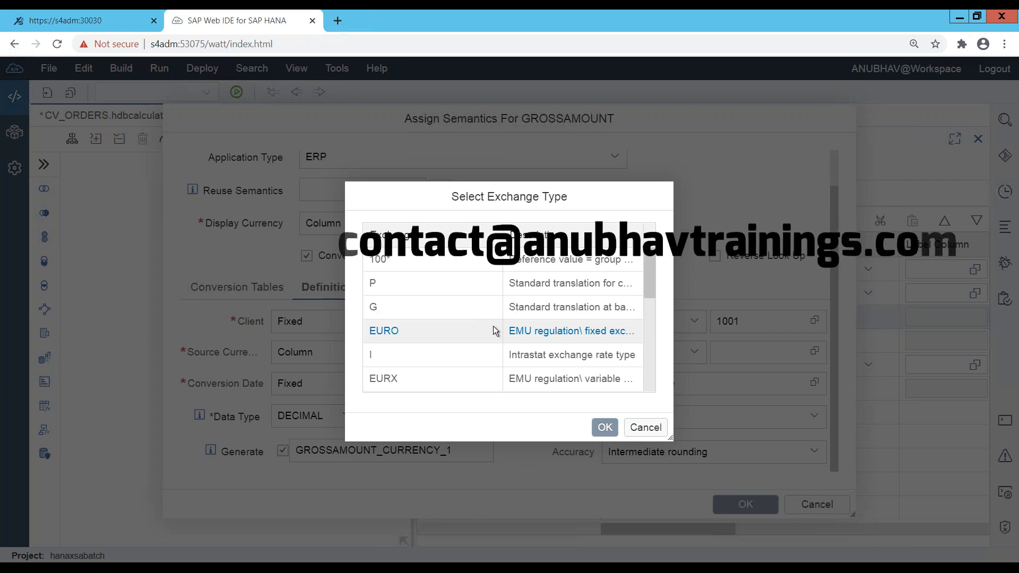
{"action": "scroll", "coordinate": [492, 326], "scroll_direction": "down", "scroll_amount": 5}
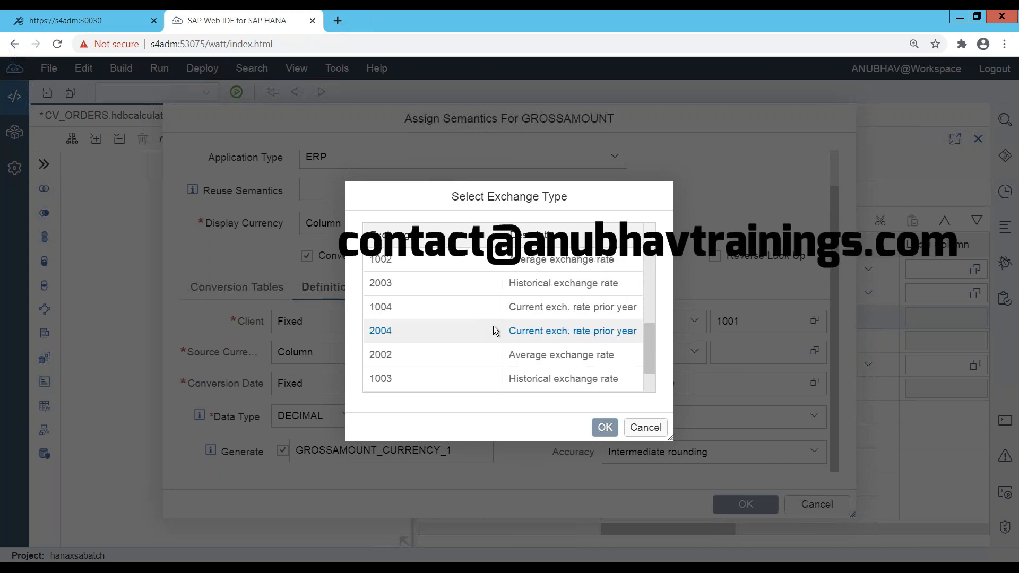
{"action": "scroll", "coordinate": [493, 326], "scroll_direction": "up", "scroll_amount": 1}
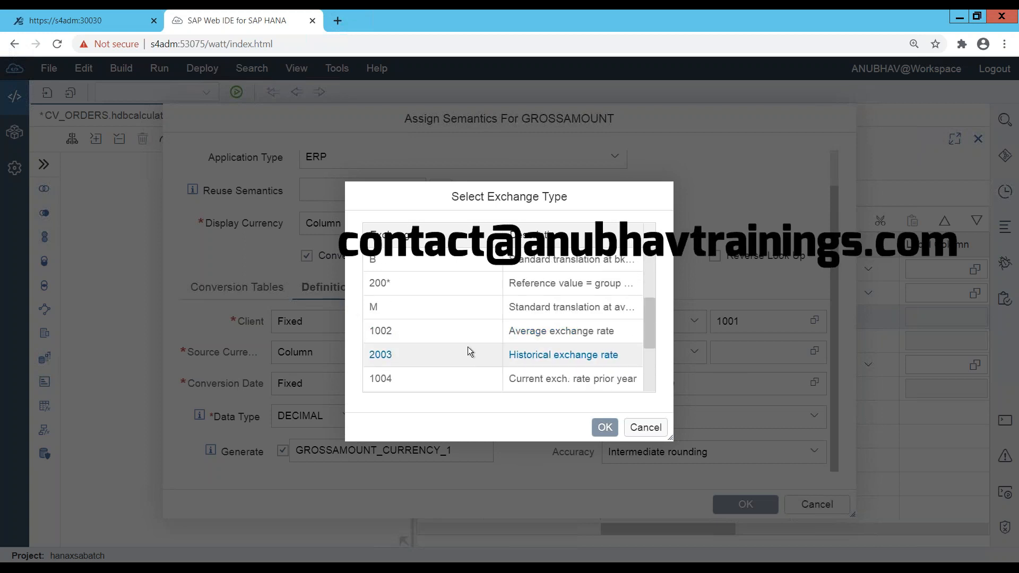
{"action": "left_click", "coordinate": [652, 429]}
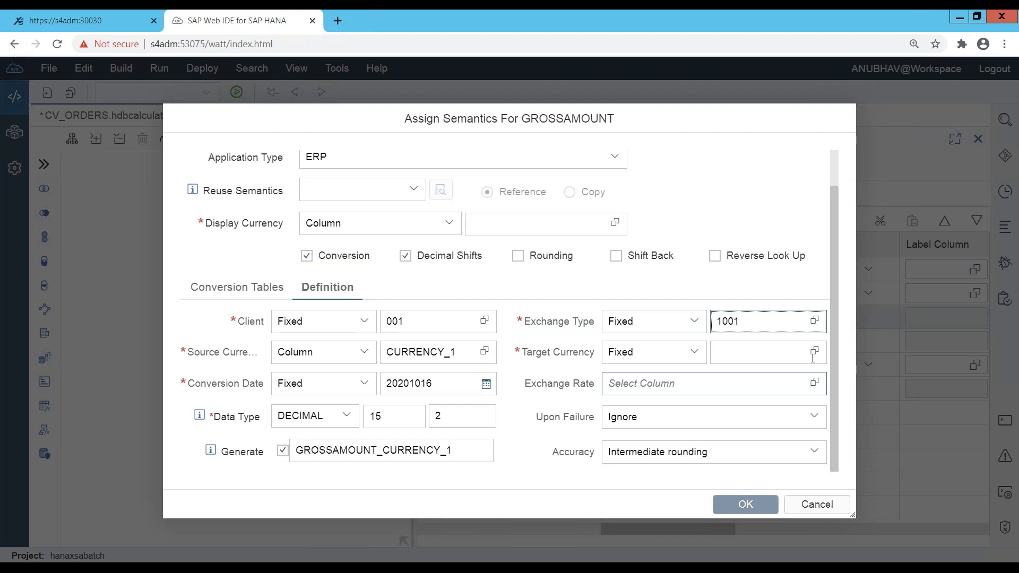
Step: Take the target currency of the conversion from the input parameter IP_1
{"action": "left_click", "coordinate": [694, 352]}
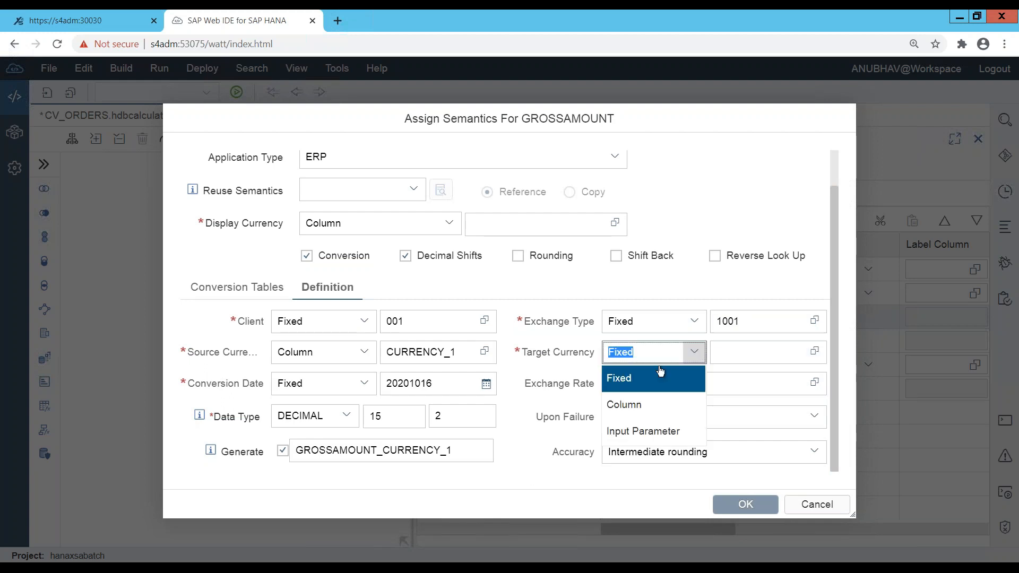
{"action": "left_click", "coordinate": [637, 434]}
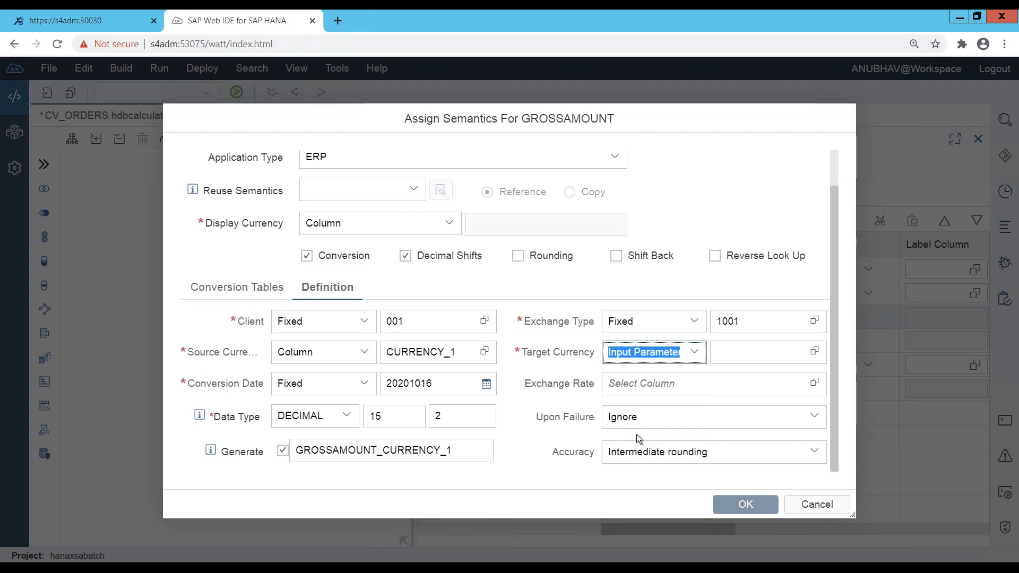
{"action": "left_click", "coordinate": [815, 351]}
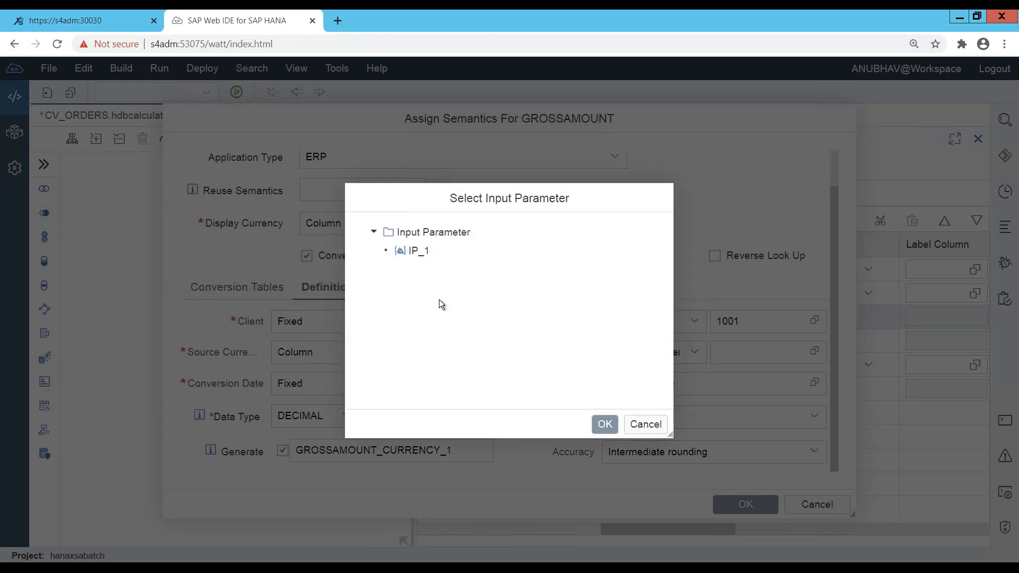
{"action": "left_click", "coordinate": [419, 250]}
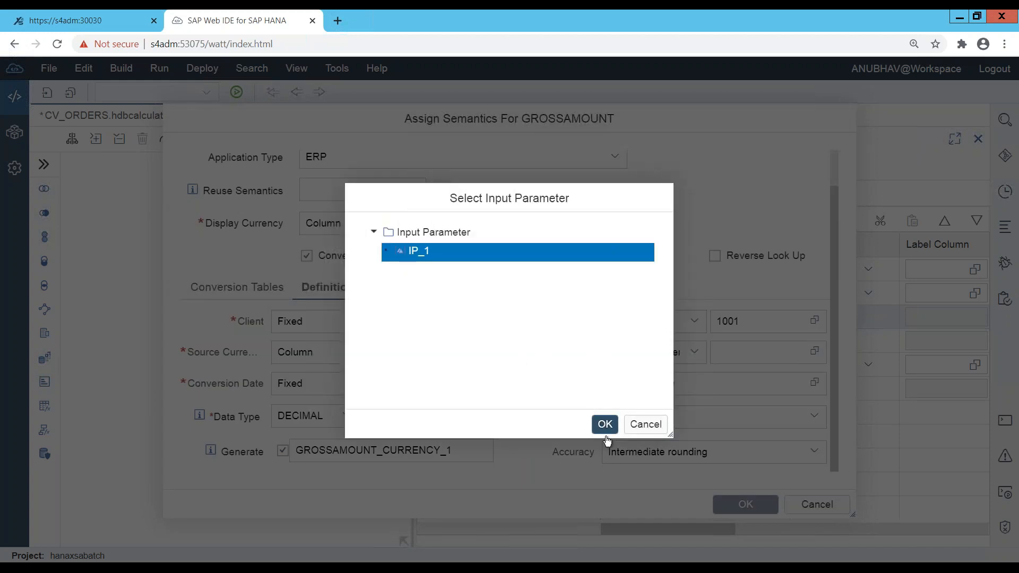
{"action": "left_click", "coordinate": [666, 358]}
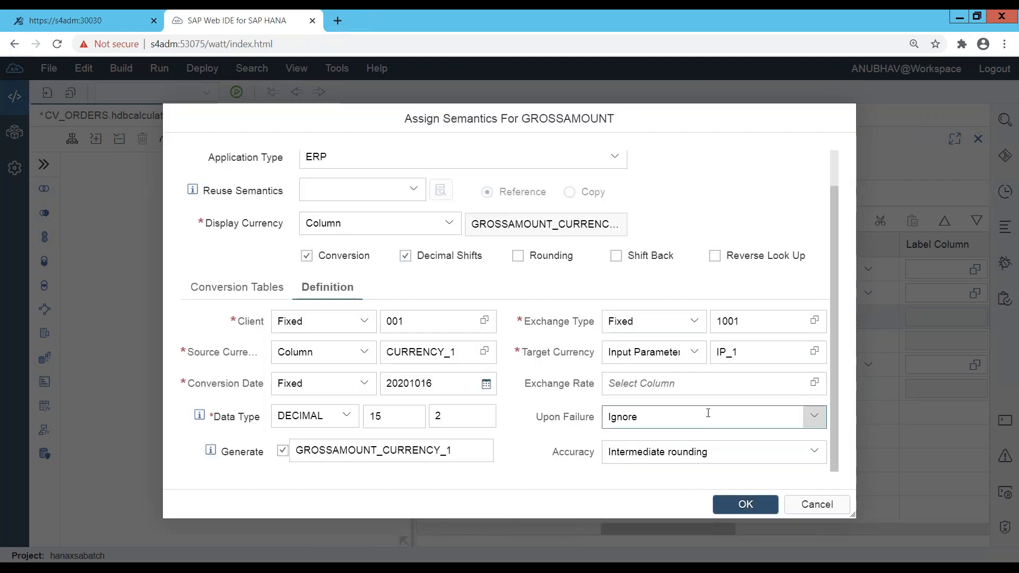
Step: Set the conversion's failure handling to Ignore and apply the currency semantics to GROSSAMOUNT
{"action": "left_click", "coordinate": [814, 420]}
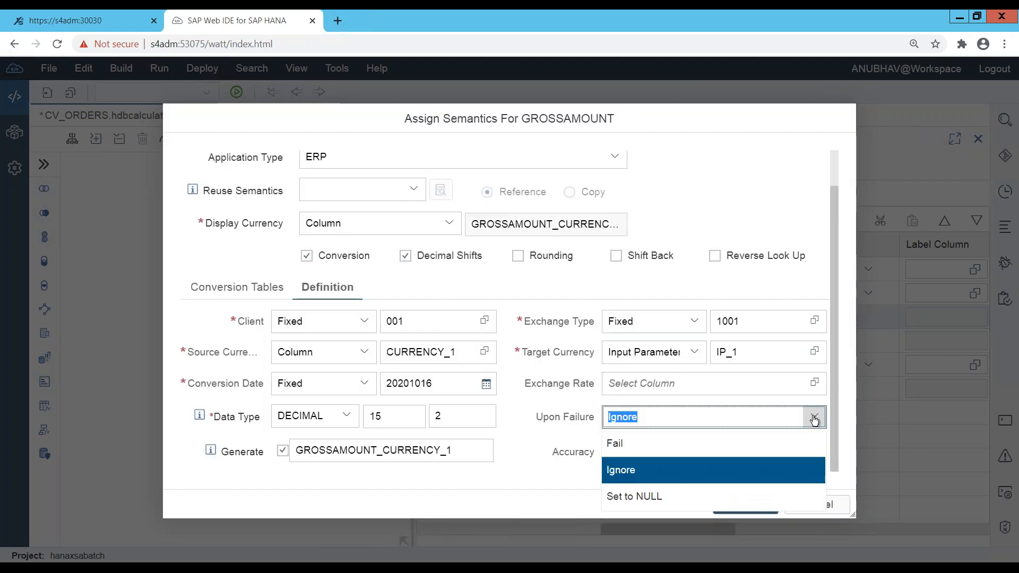
{"action": "left_click", "coordinate": [632, 471]}
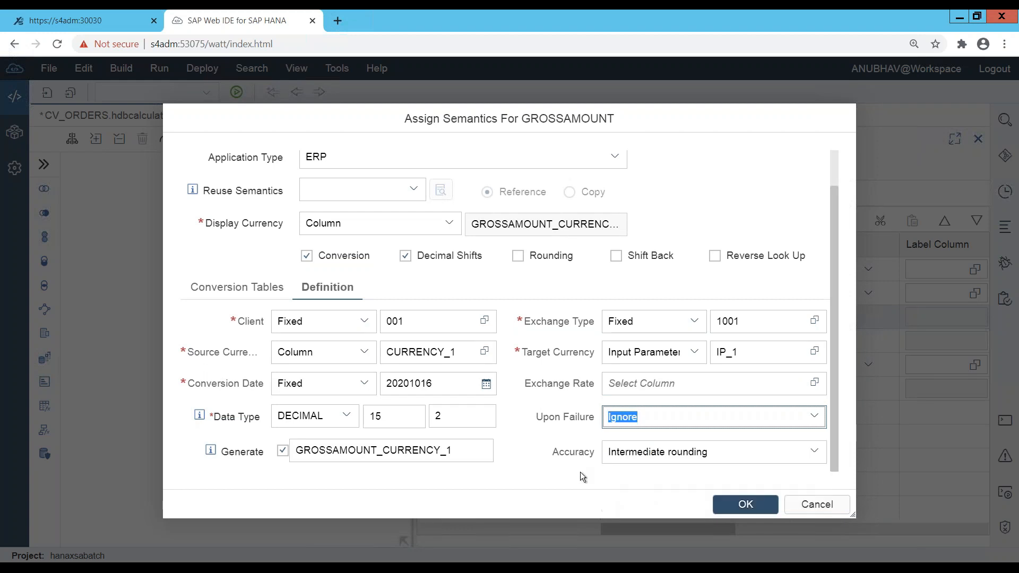
{"action": "left_click", "coordinate": [746, 505]}
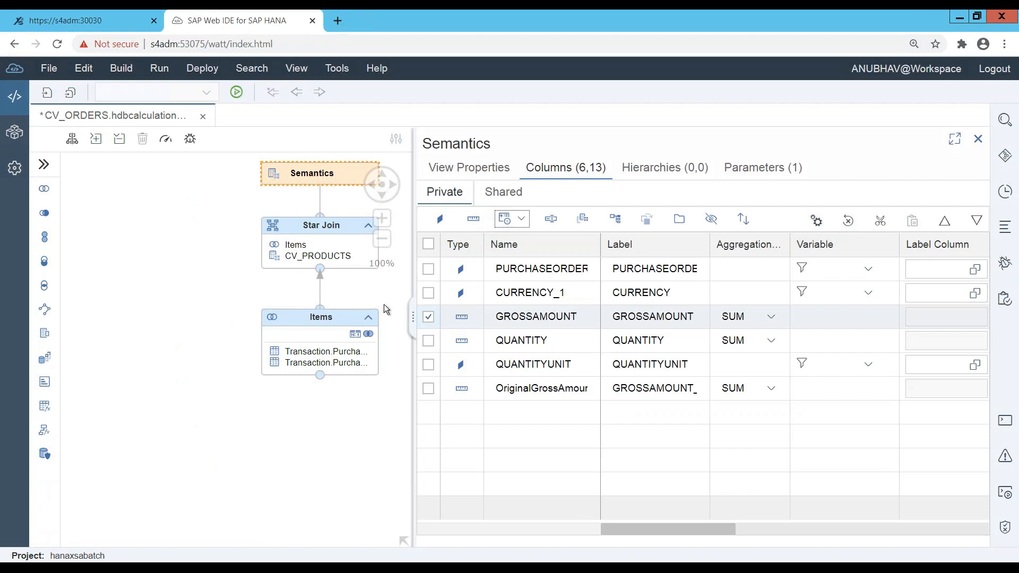
Step: Save the CV_ORDERS calculation view and build it from the project's models folder
{"action": "left_click", "coordinate": [47, 98]}
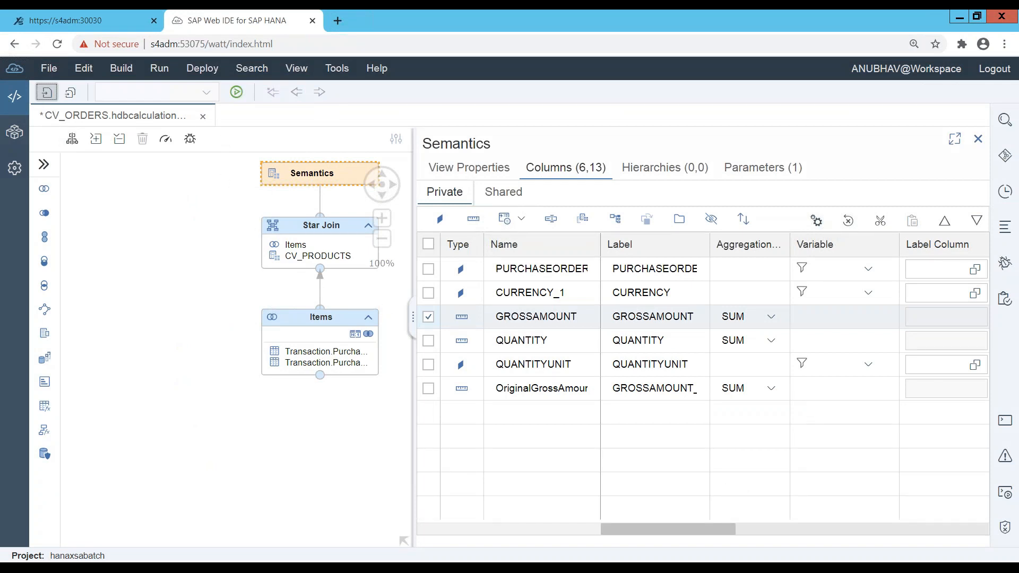
{"action": "double_click", "coordinate": [135, 115]}
{"action": "right_click", "coordinate": [186, 334]}
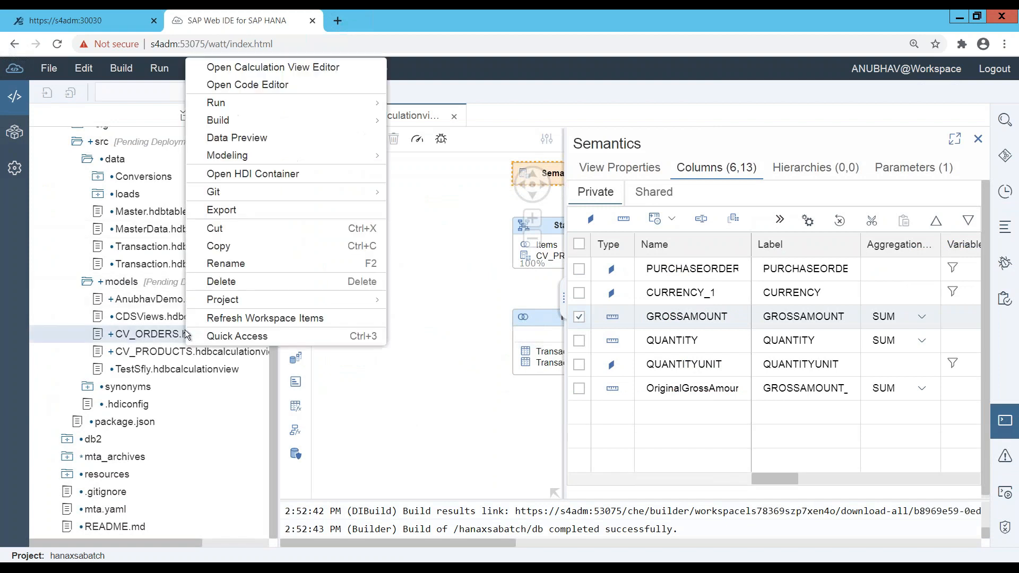
{"action": "mouse_move", "coordinate": [329, 121]}
{"action": "left_click", "coordinate": [428, 121]}
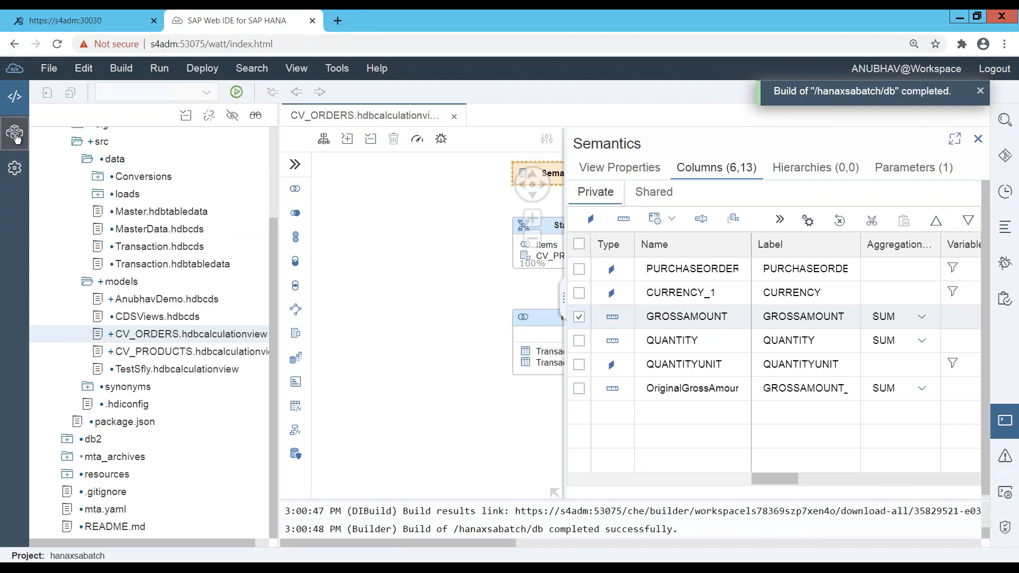
Step: Refresh the catalog in the database explorer and list the container's column views
{"action": "left_click", "coordinate": [16, 134]}
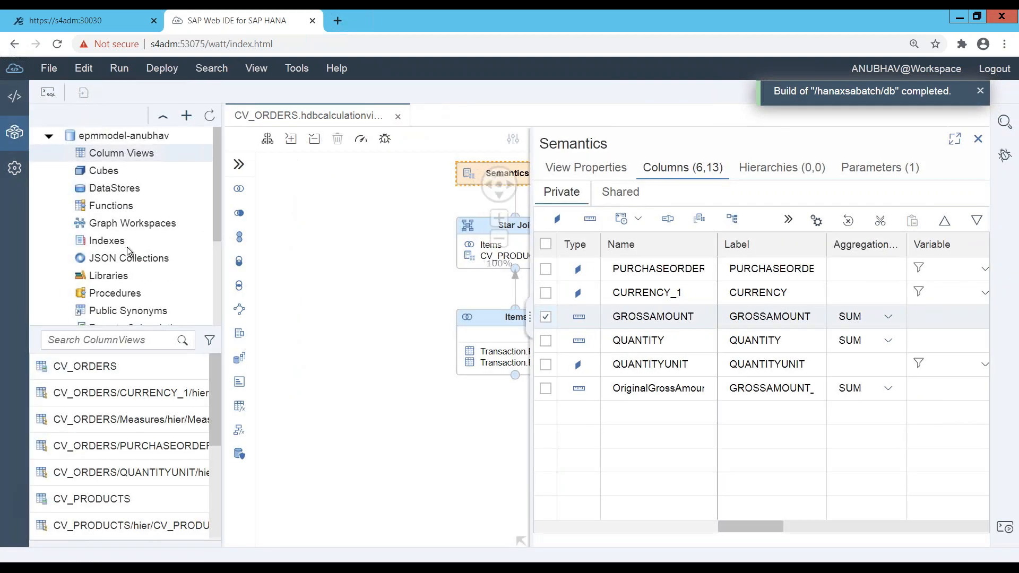
{"action": "right_click", "coordinate": [119, 136]}
{"action": "left_click", "coordinate": [209, 117]}
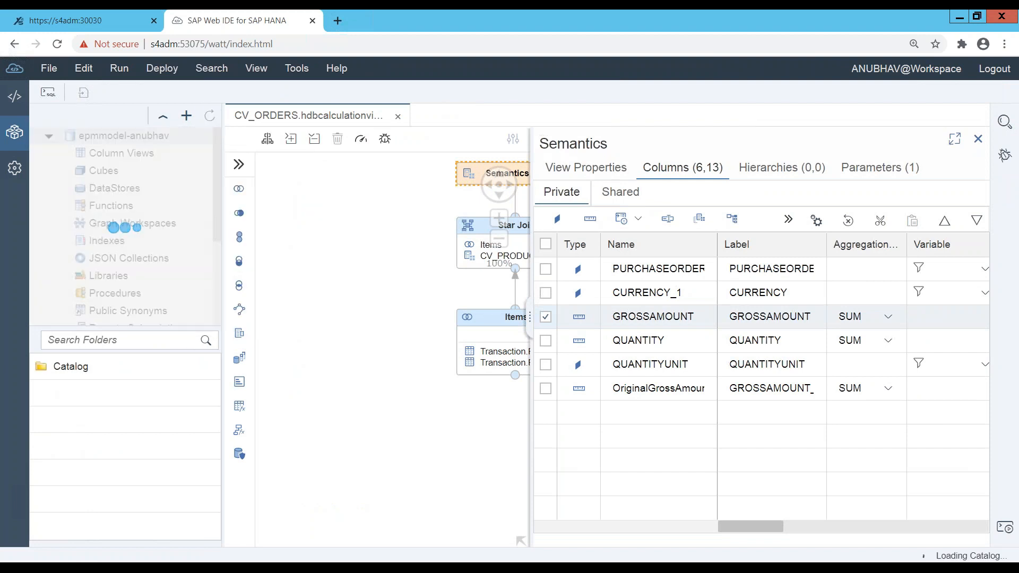
{"action": "left_click", "coordinate": [119, 154]}
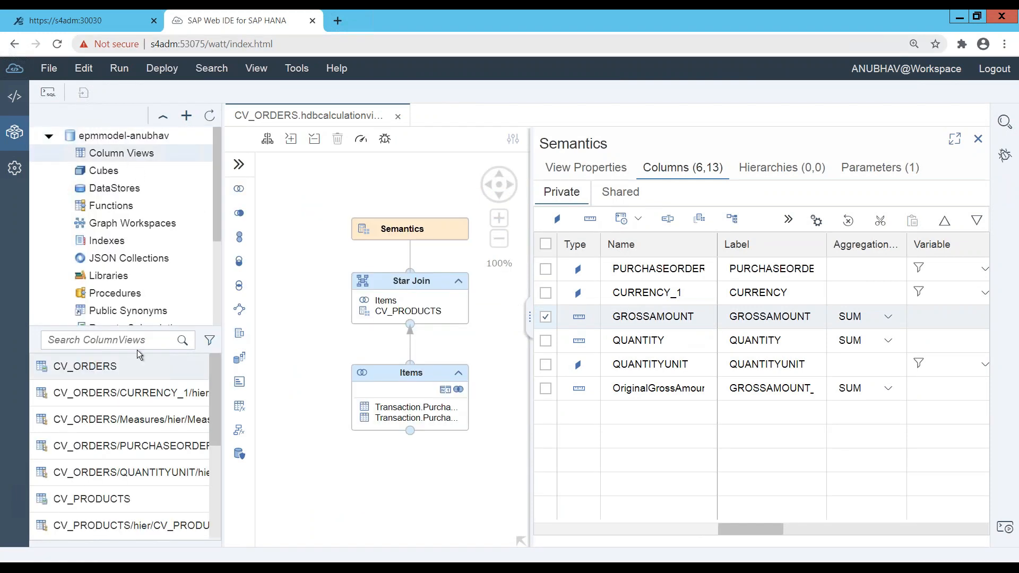
Step: Open the raw data of the CV_ORDERS column view and show its GROSSAMOUNT and OriginalGrossAmount columns
{"action": "right_click", "coordinate": [91, 371]}
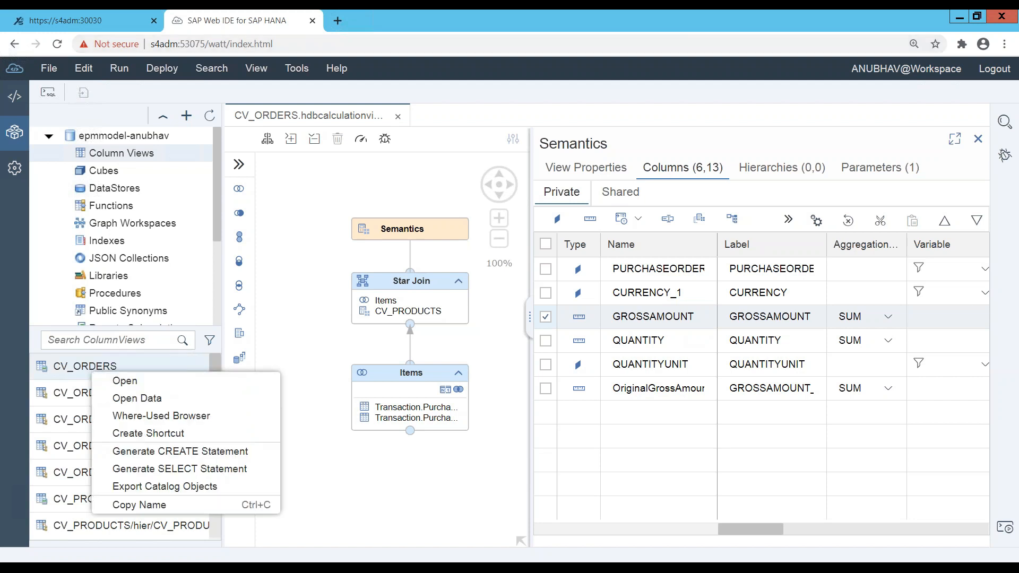
{"action": "left_click", "coordinate": [136, 405]}
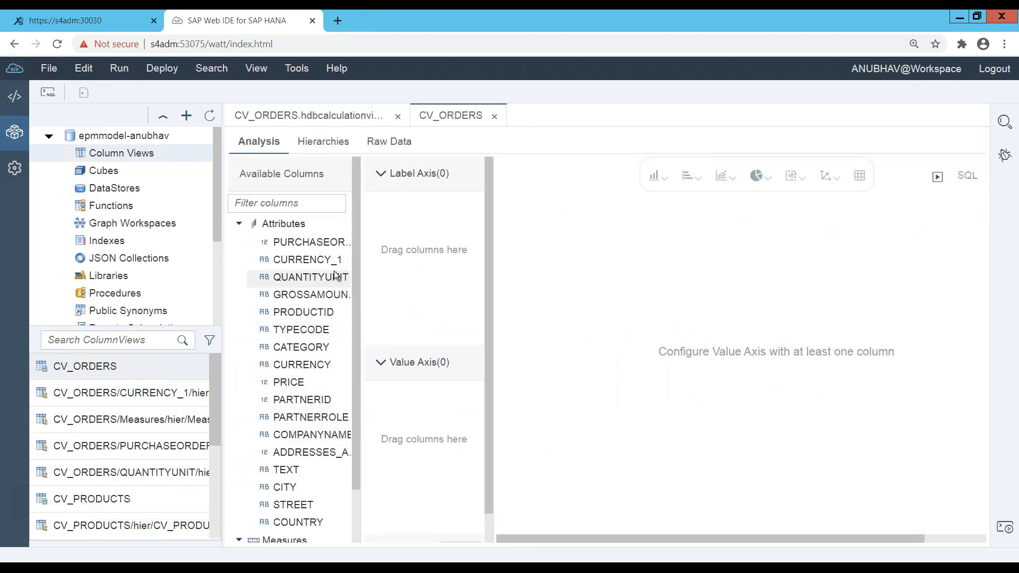
{"action": "left_click", "coordinate": [393, 145]}
{"action": "left_click_drag", "start_coordinate": [386, 534], "coordinate": [801, 535]}
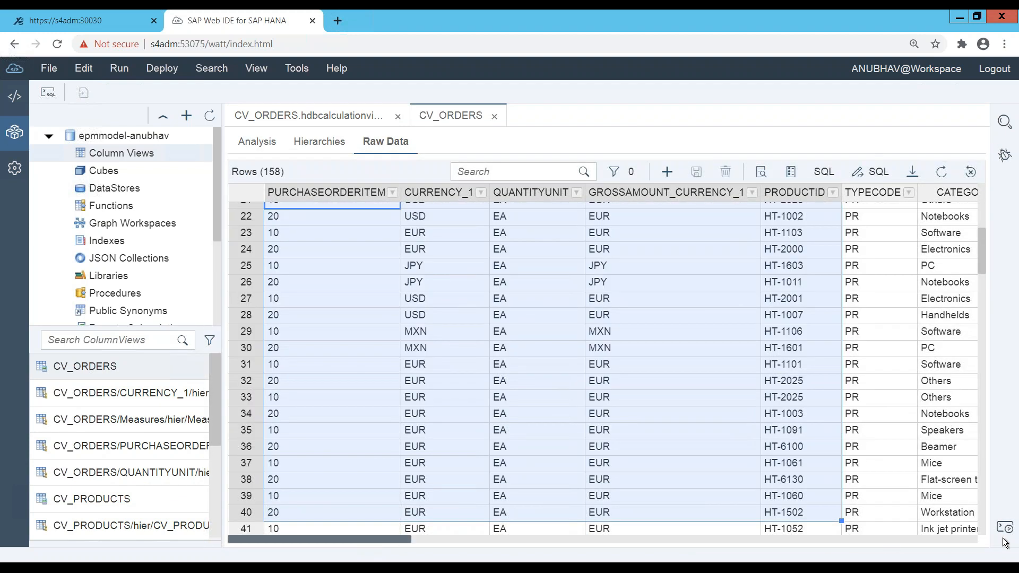
{"action": "left_click_drag", "start_coordinate": [400, 536], "coordinate": [965, 539]}
{"action": "scroll", "coordinate": [747, 411], "scroll_direction": "up", "scroll_amount": 5}
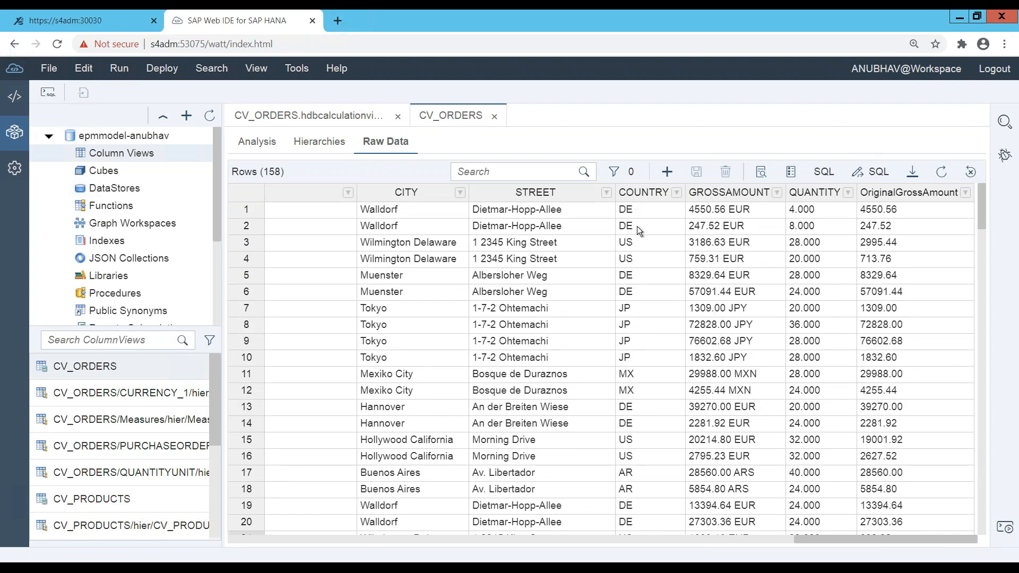
Step: Compare the converted GROSSAMOUNT values with OriginalGrossAmount for the US orders in rows 3 and 4
{"action": "left_click_drag", "start_coordinate": [635, 210], "coordinate": [639, 322]}
{"action": "left_click", "coordinate": [765, 262]}
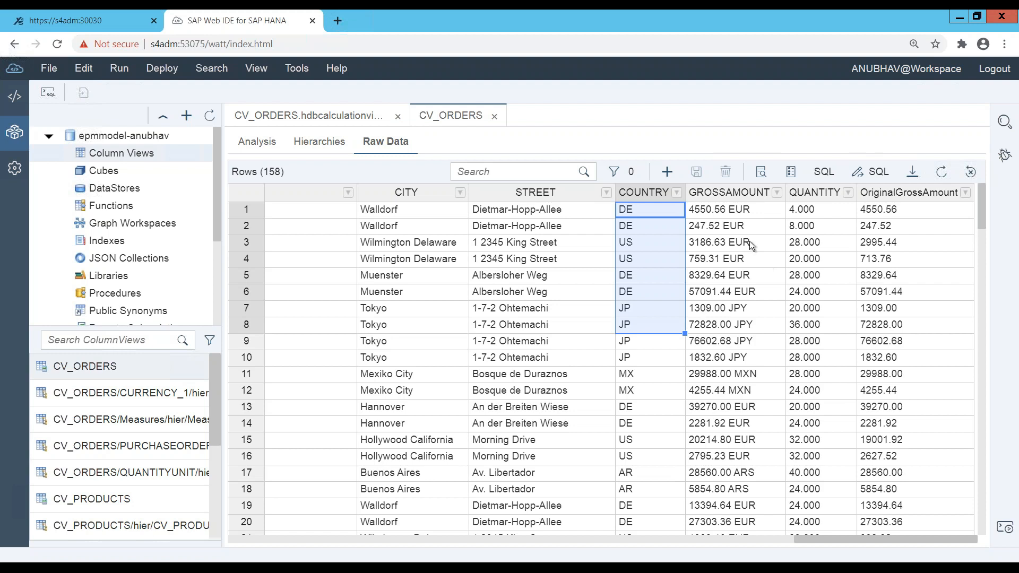
{"action": "left_click", "coordinate": [878, 242]}
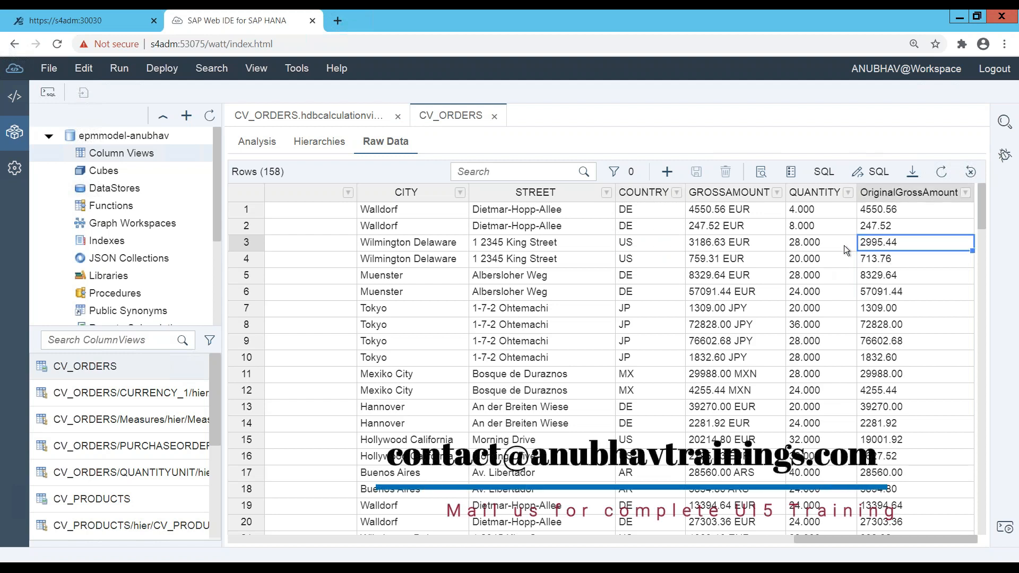
{"action": "left_click", "coordinate": [703, 244]}
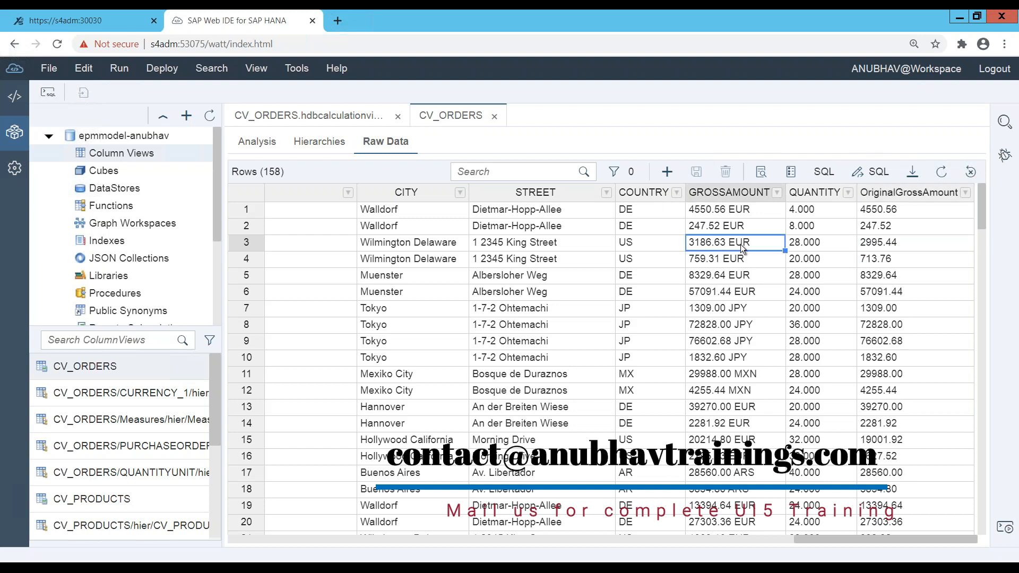
{"action": "left_click", "coordinate": [875, 259]}
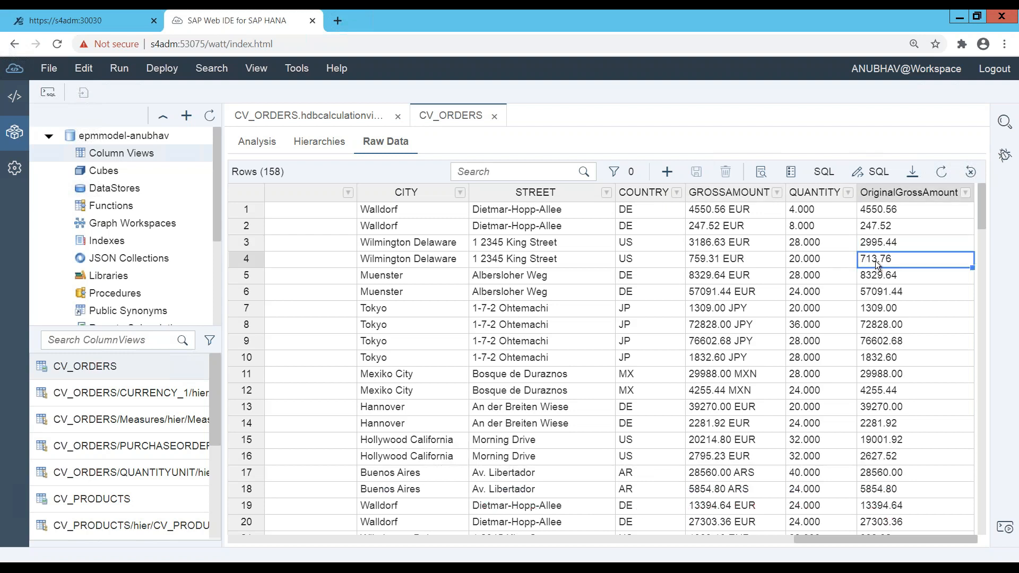
{"action": "left_click", "coordinate": [753, 262]}
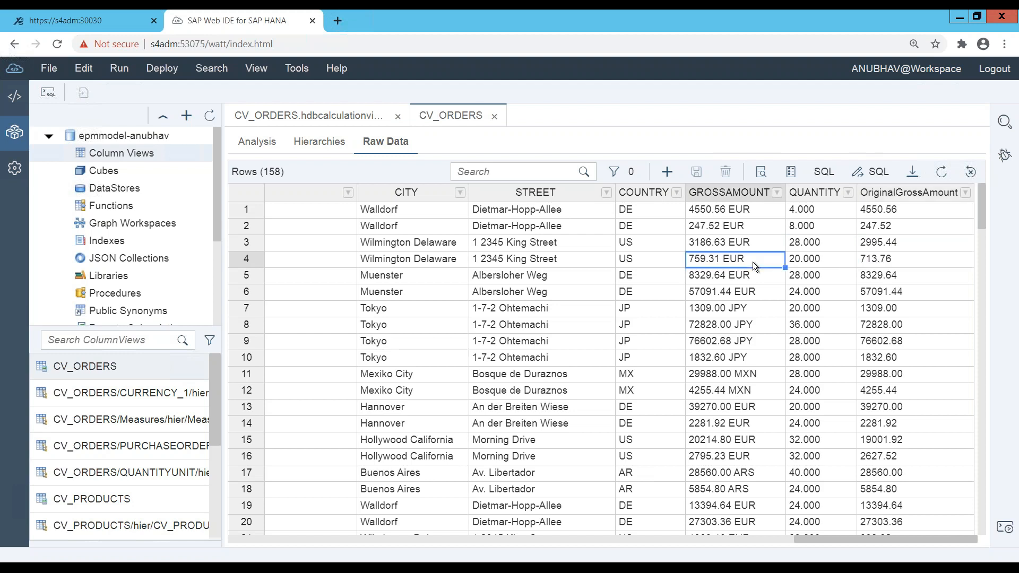
{"action": "left_click_drag", "start_coordinate": [881, 248], "coordinate": [738, 266]}
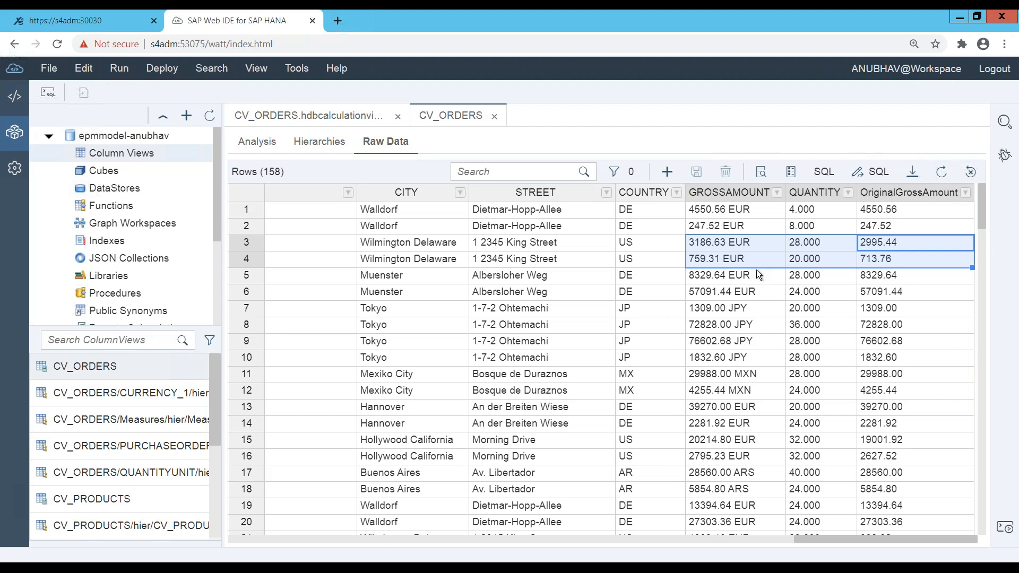
Step: Preview a unit conversion for the QUANTITY column with the Quantity with Unit Of Measure semantic type, and discard it
{"action": "left_click", "coordinate": [322, 120]}
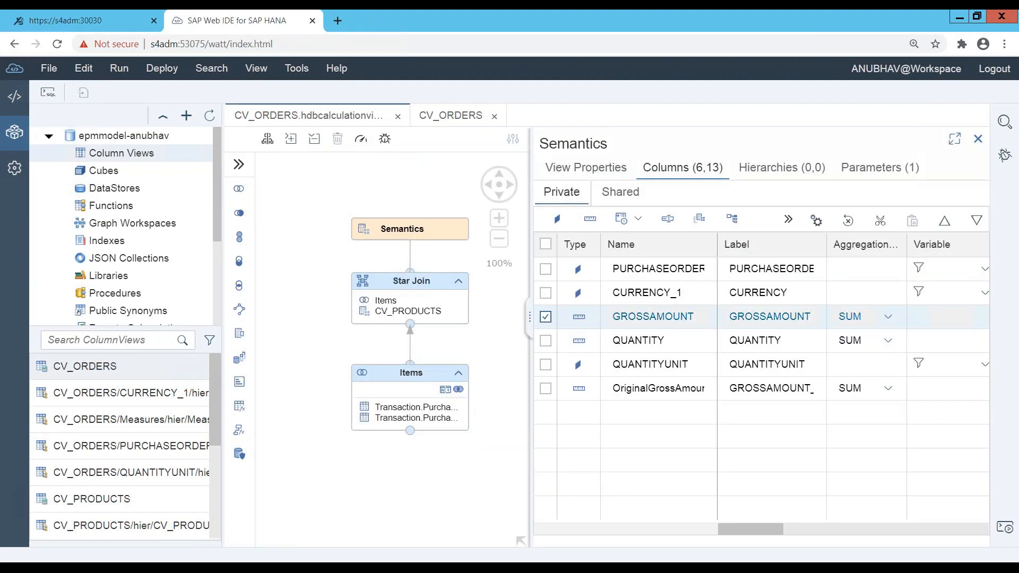
{"action": "left_click", "coordinate": [548, 342]}
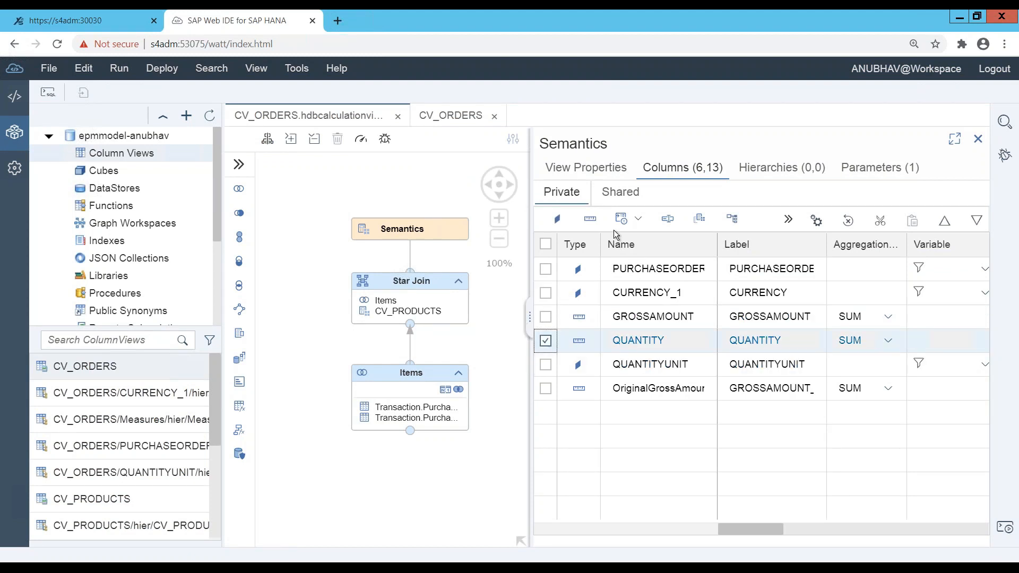
{"action": "left_click", "coordinate": [629, 225]}
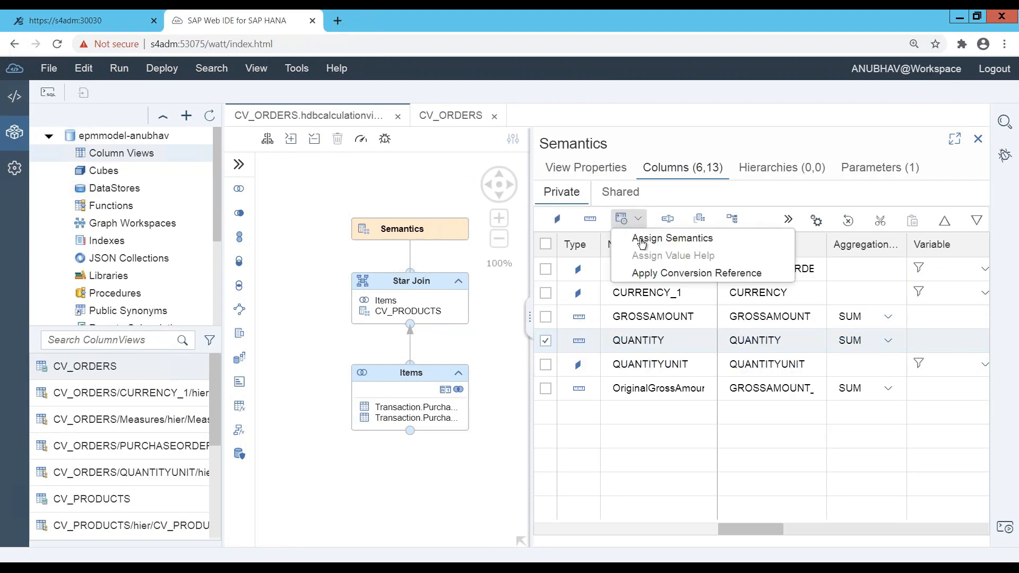
{"action": "left_click", "coordinate": [672, 238]}
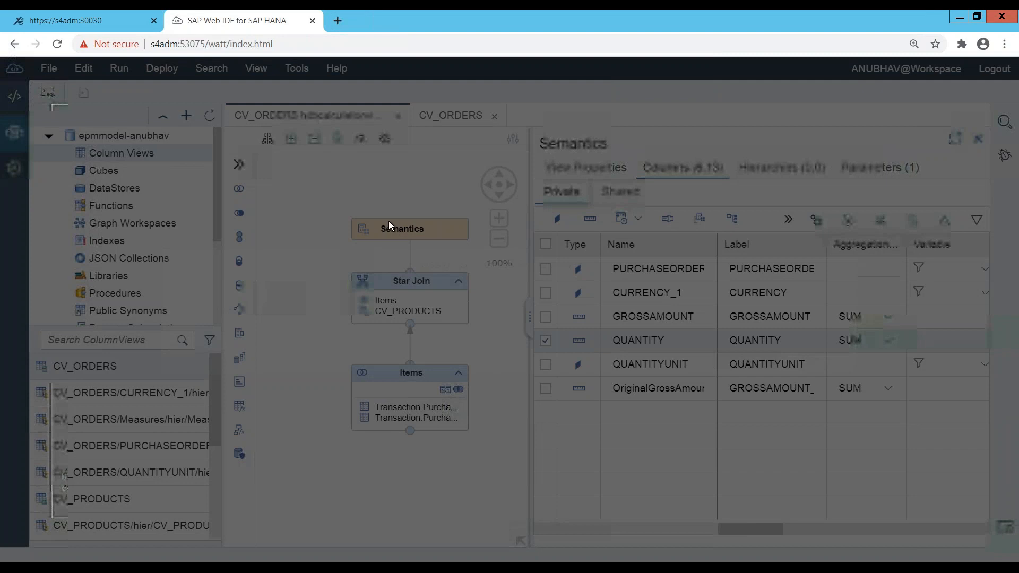
{"action": "left_click", "coordinate": [621, 312]}
{"action": "left_click", "coordinate": [496, 384]}
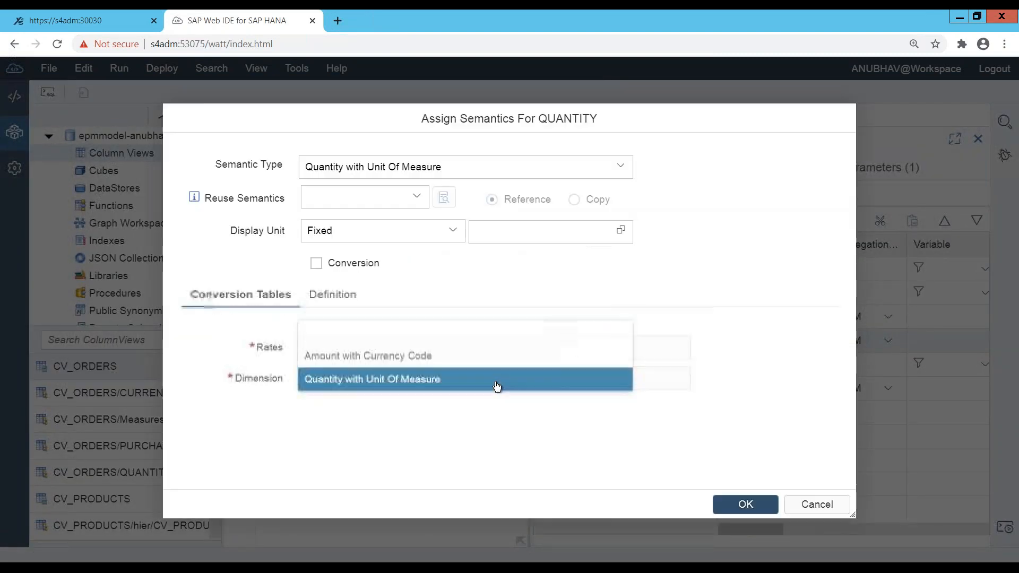
{"action": "left_click", "coordinate": [317, 264]}
{"action": "left_click", "coordinate": [332, 295]}
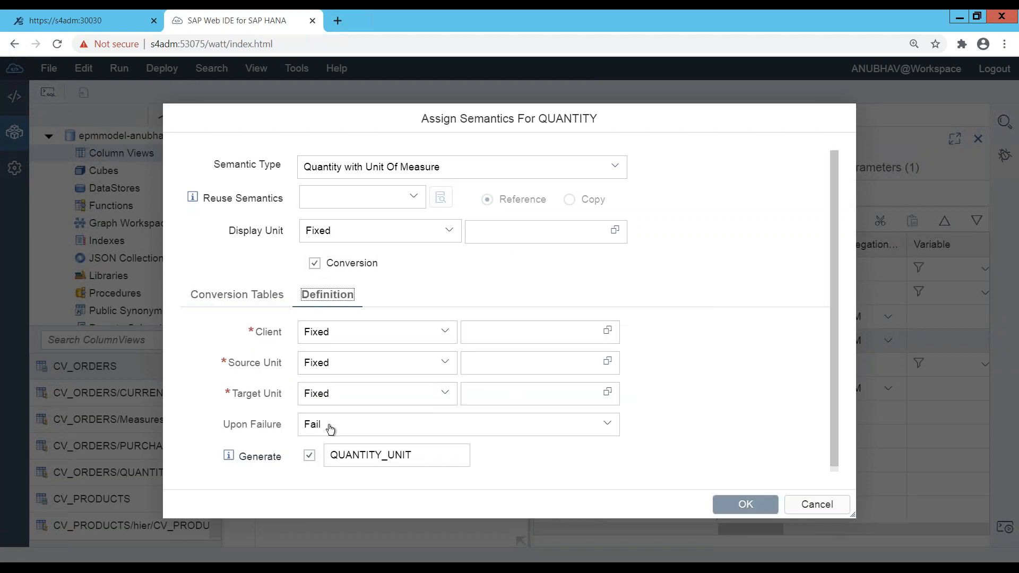
{"action": "left_click", "coordinate": [824, 504]}
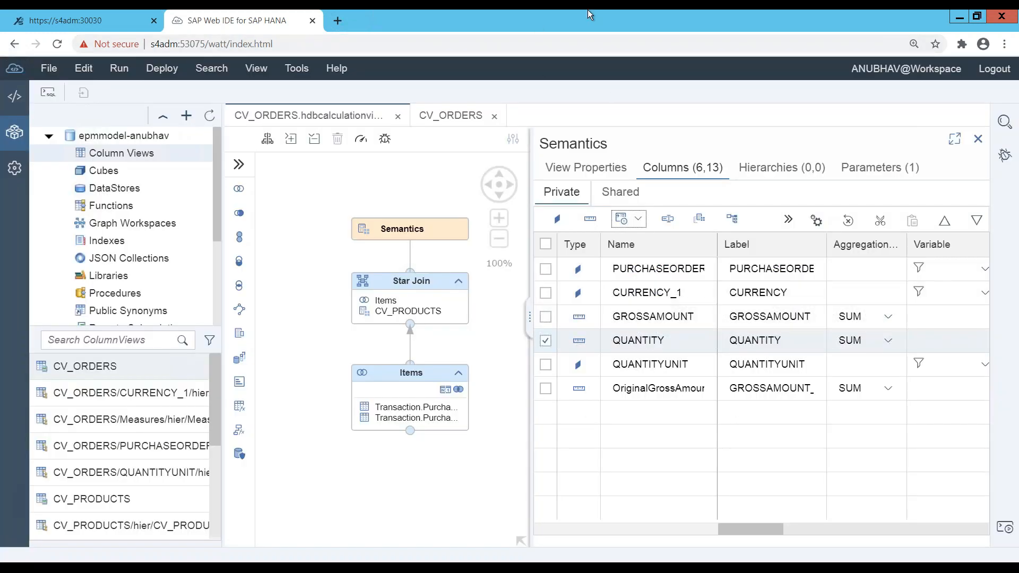
{"action": "mouse_move", "coordinate": [588, 9]}
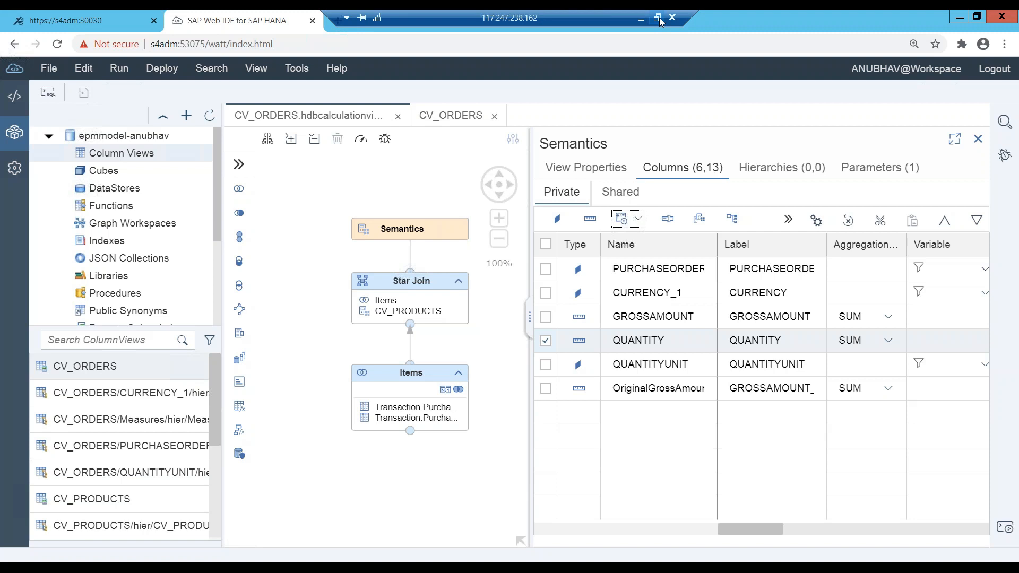
{"action": "left_click", "coordinate": [676, 60]}
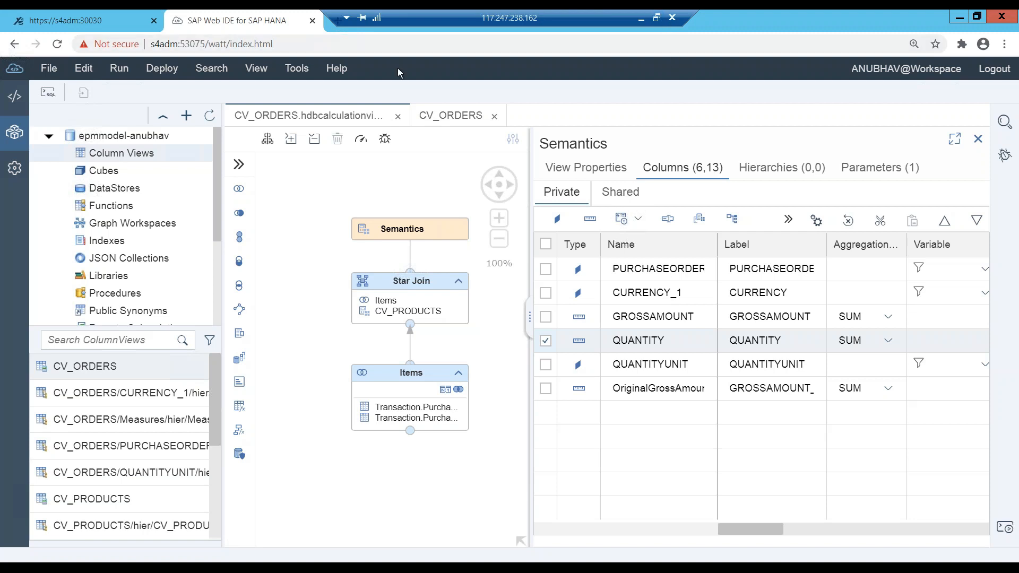